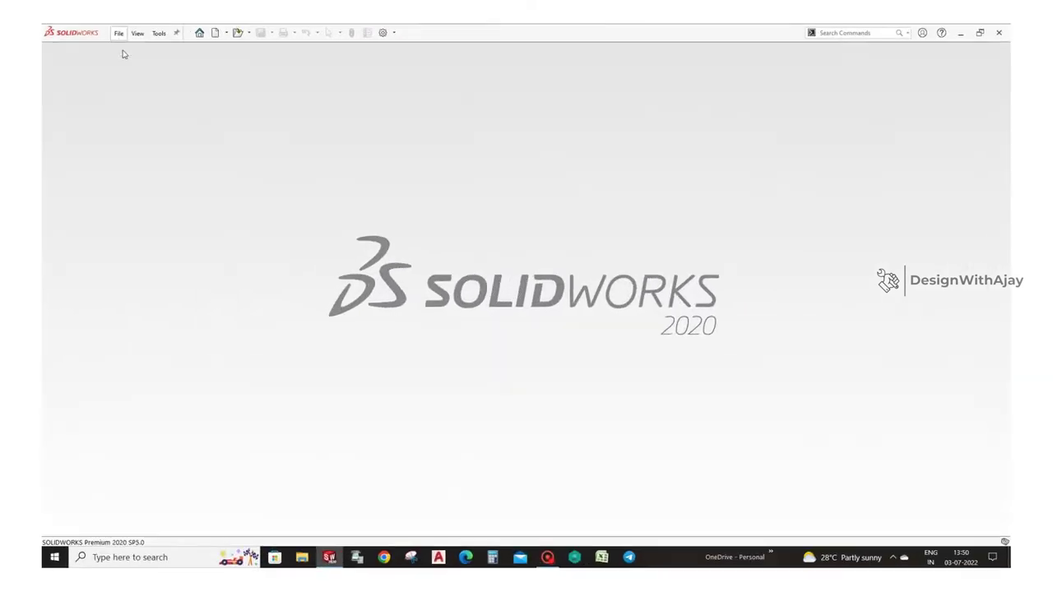
# Step: Create a new part document from the Part template
pyautogui.click(84, 10)
pyautogui.click(256, 217)
pyautogui.click(258, 169)
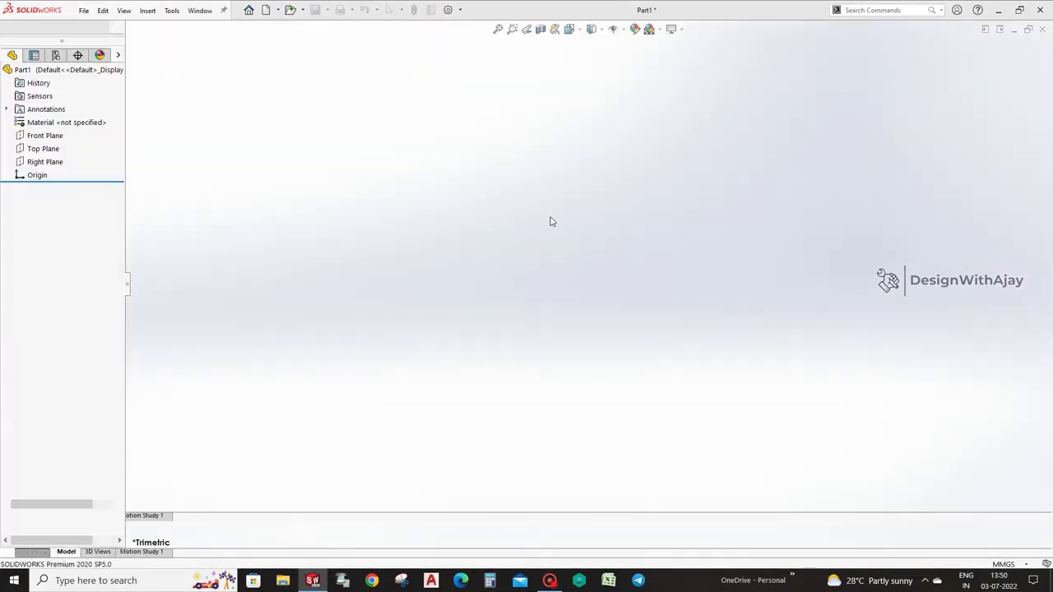
# Step: Set a plain white background and show the three default planes
pyautogui.click(659, 91)
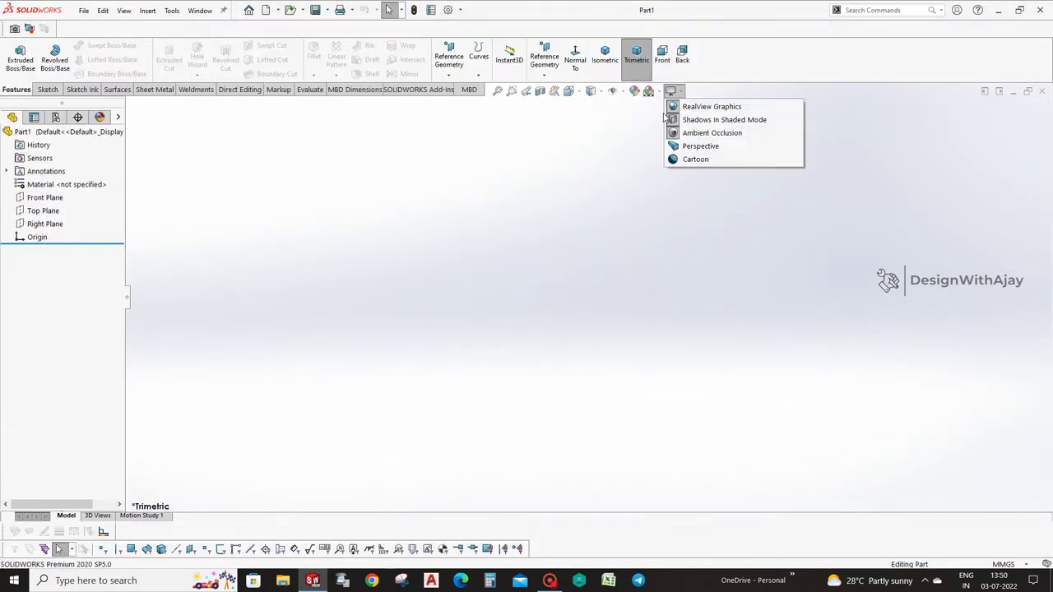
pyautogui.click(678, 119)
pyautogui.click(613, 91)
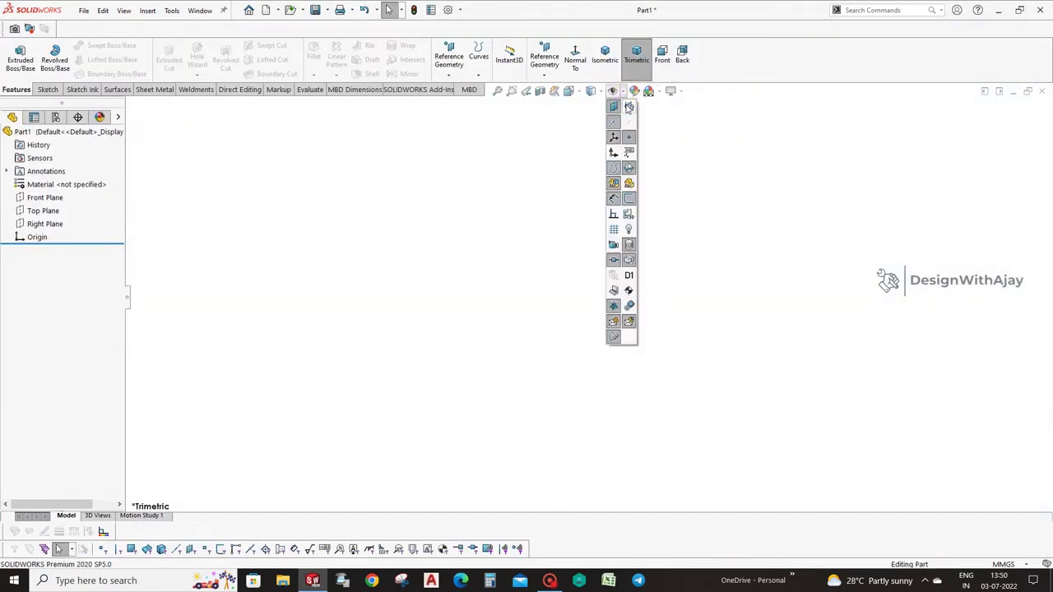
pyautogui.click(623, 163)
# Step: Start a Front Plane sketch with two circles centred on the origin
pyautogui.click(512, 185)
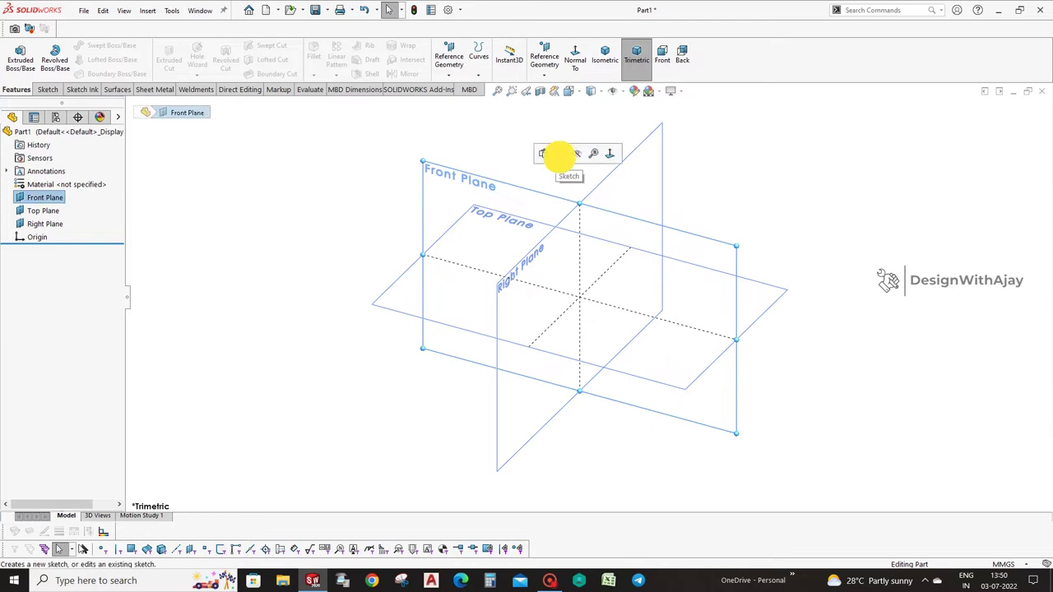
pyautogui.click(548, 153)
pyautogui.click(97, 46)
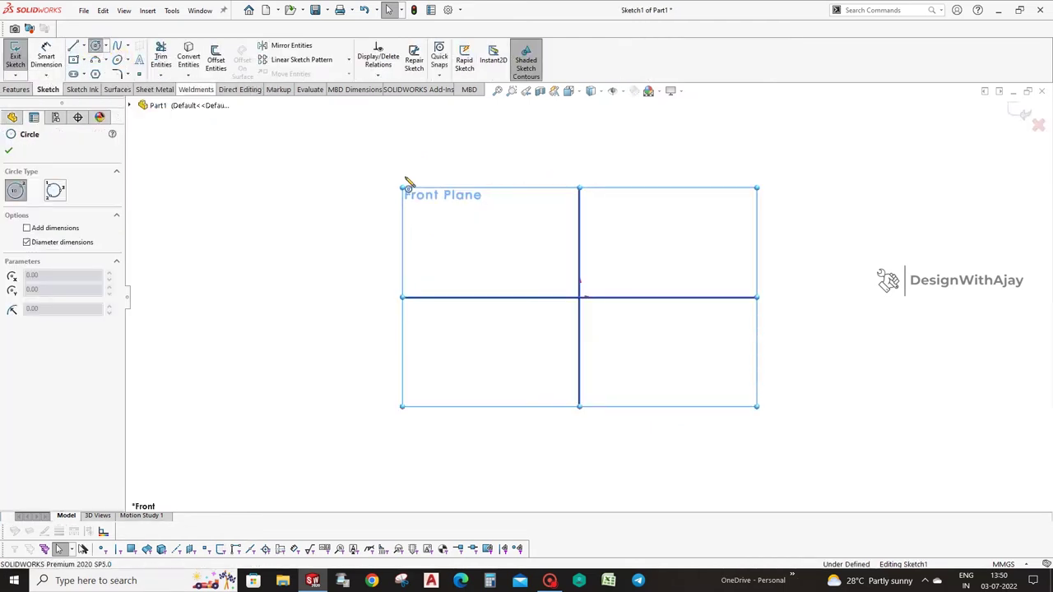
pyautogui.click(581, 297)
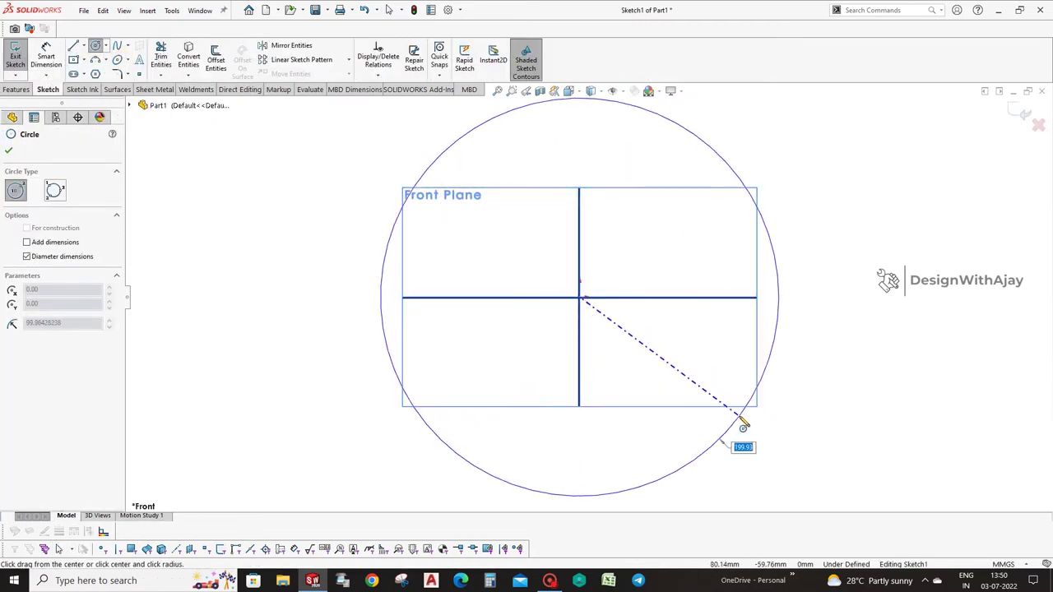
pyautogui.click(743, 425)
pyautogui.press('f')
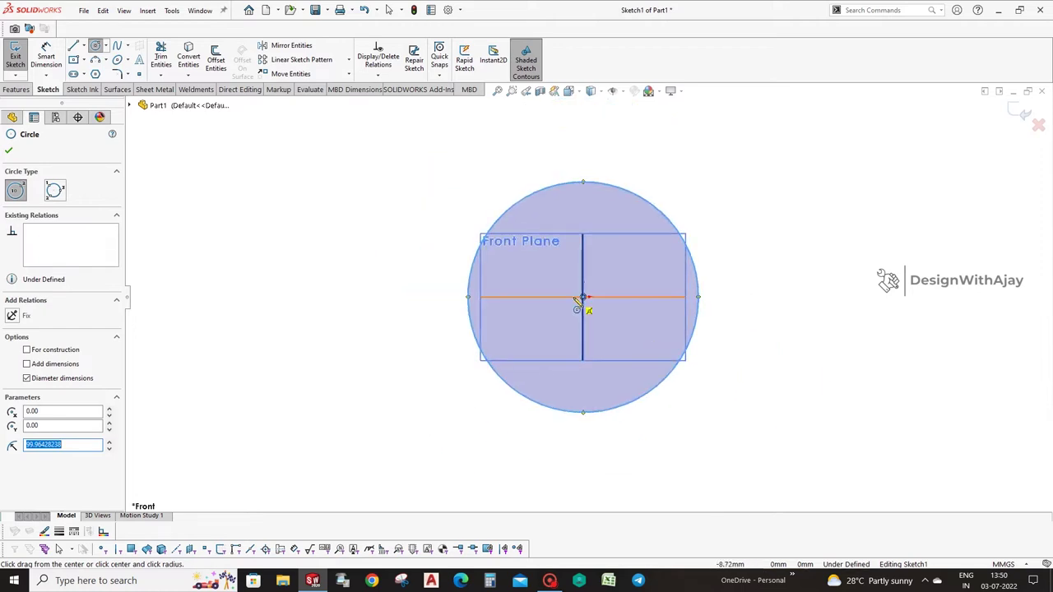
pyautogui.click(583, 297)
pyautogui.click(630, 345)
# Step: Dimension the inner circle Ø80 and the outer circle Ø165
pyautogui.moveTo(630, 349); pyautogui.dragTo(615, 266, button='right')
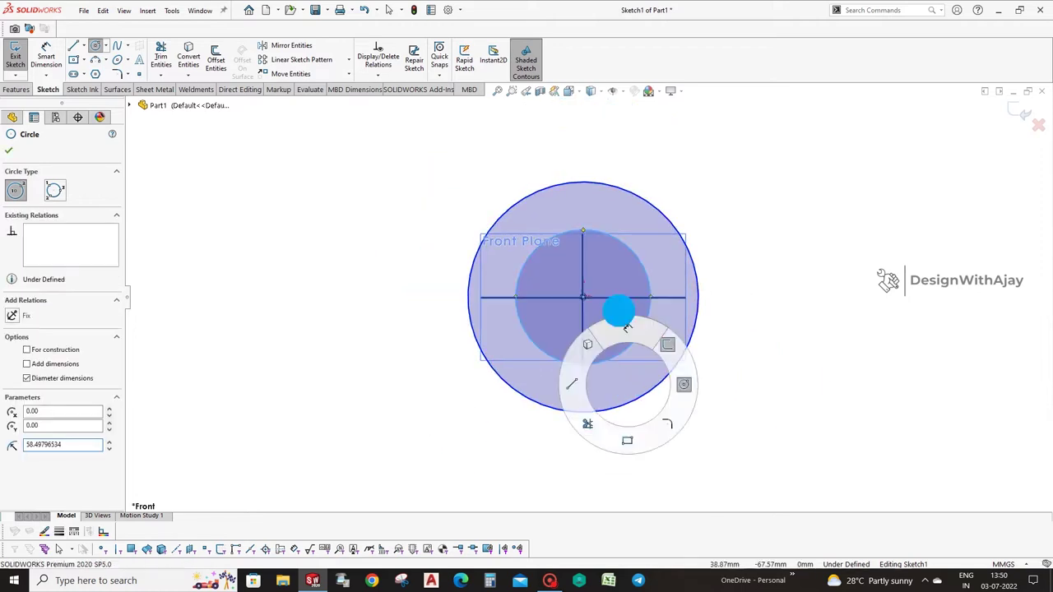
pyautogui.click(608, 232)
pyautogui.click(607, 264)
pyautogui.write('80+')
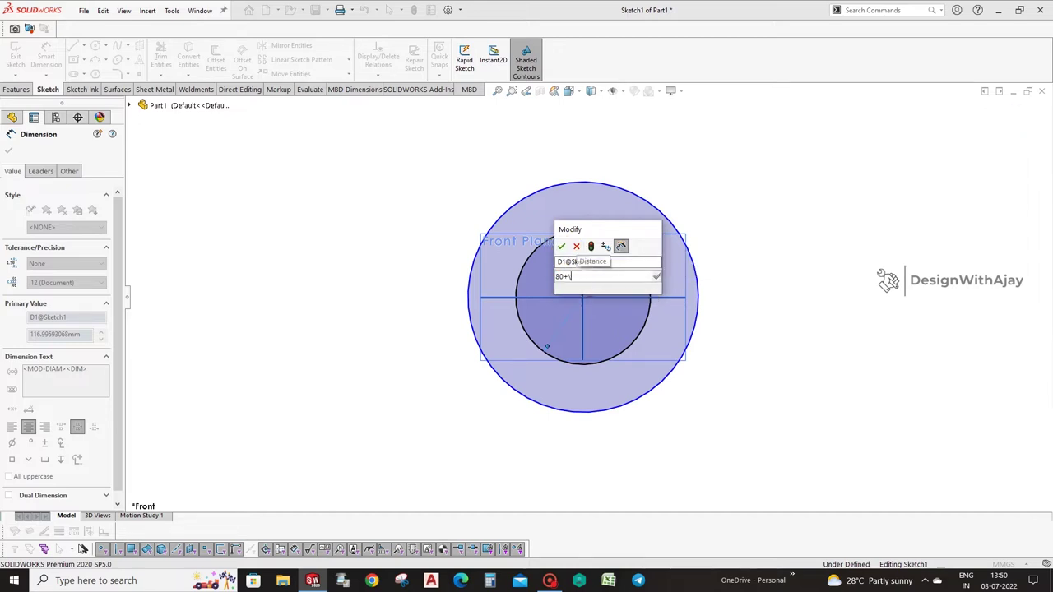
pyautogui.press('BackSpace')
pyautogui.press('Return')
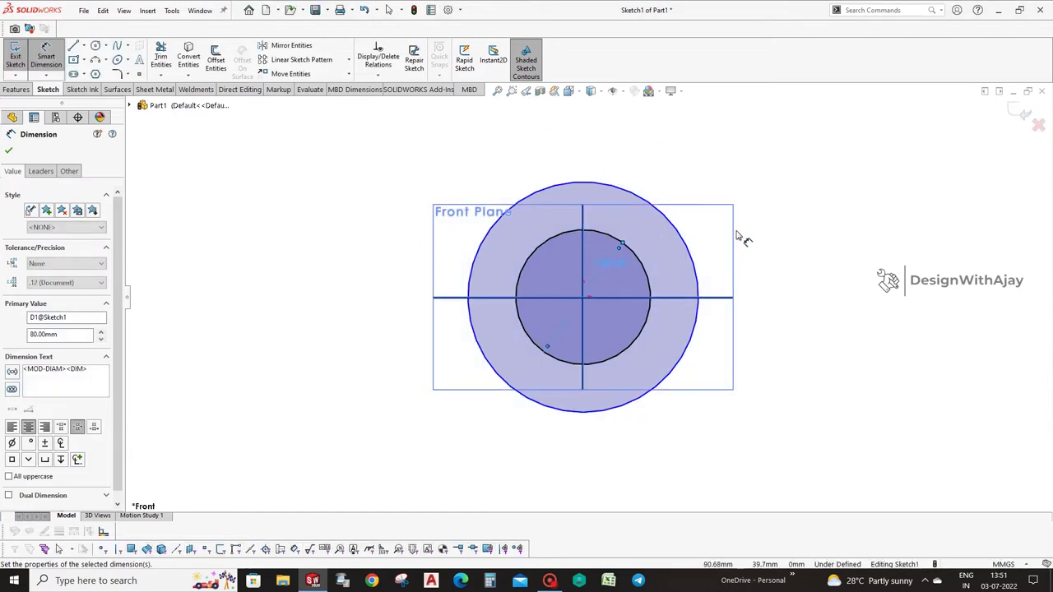
pyautogui.click(684, 251)
pyautogui.click(763, 252)
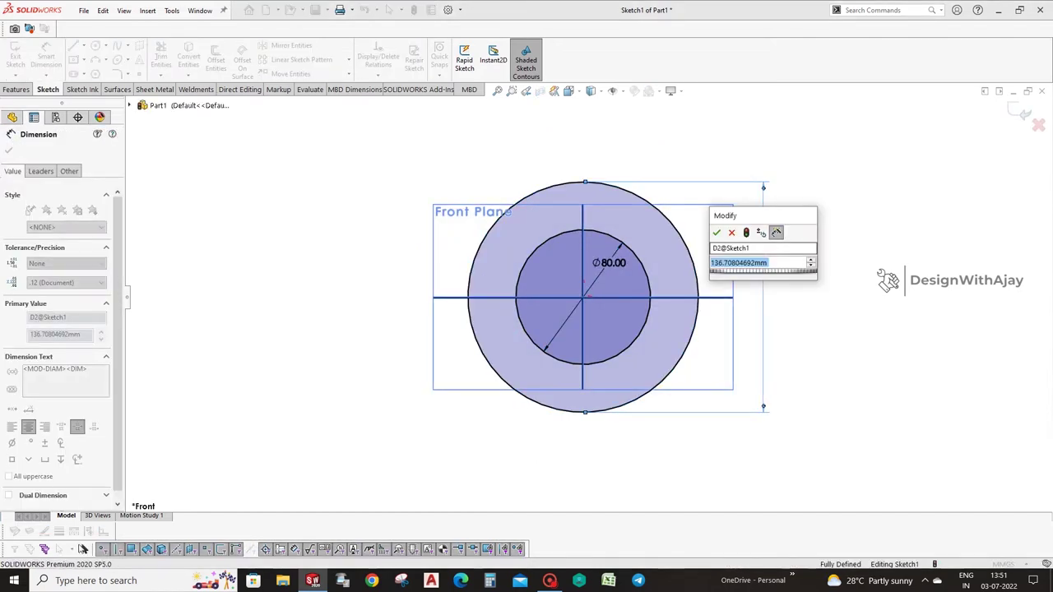
pyautogui.write('165')
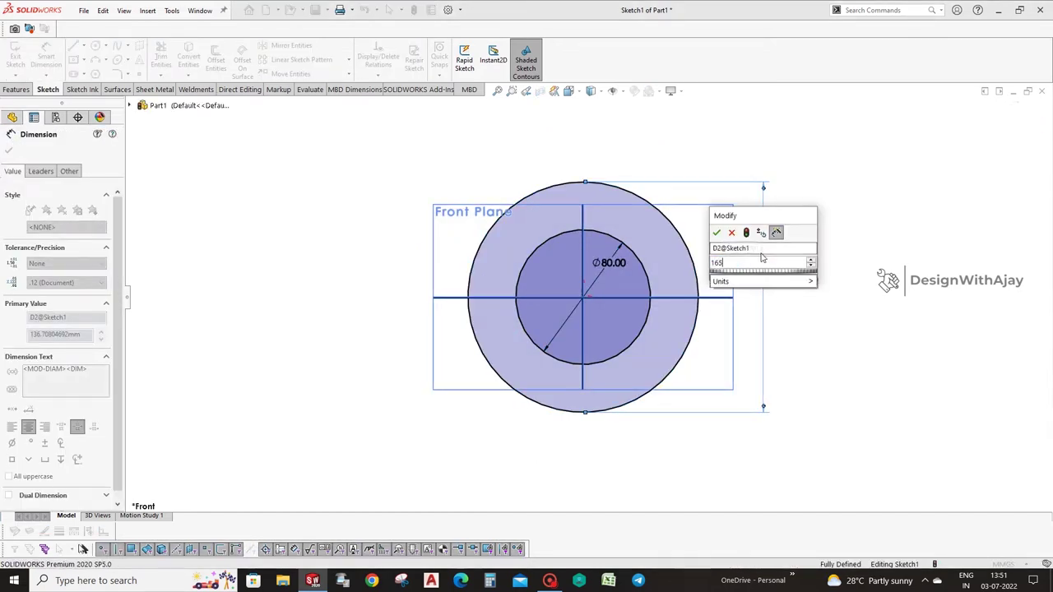
pyautogui.press('Return')
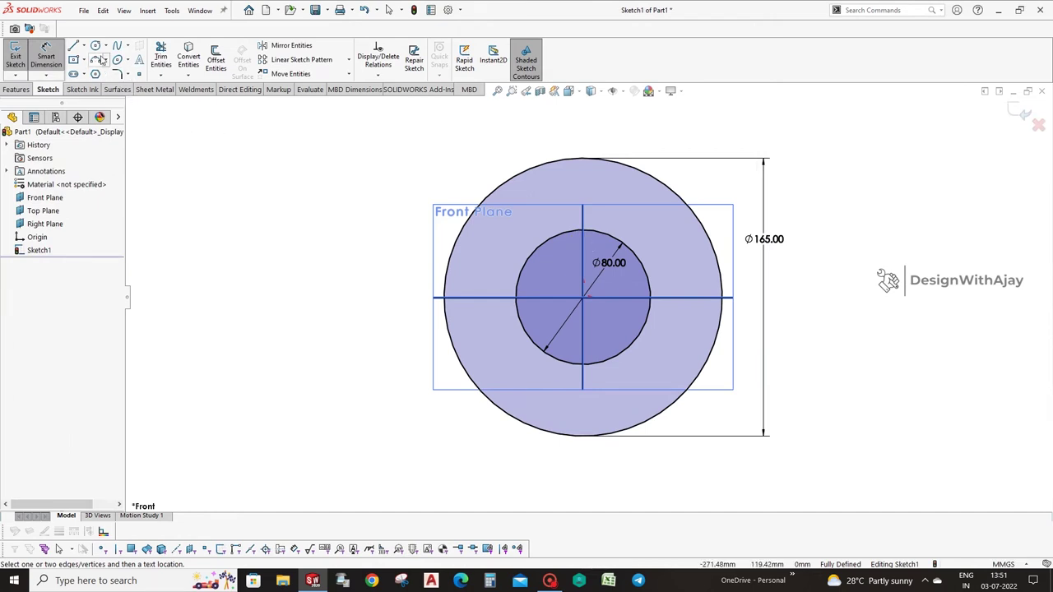
pyautogui.click(97, 47)
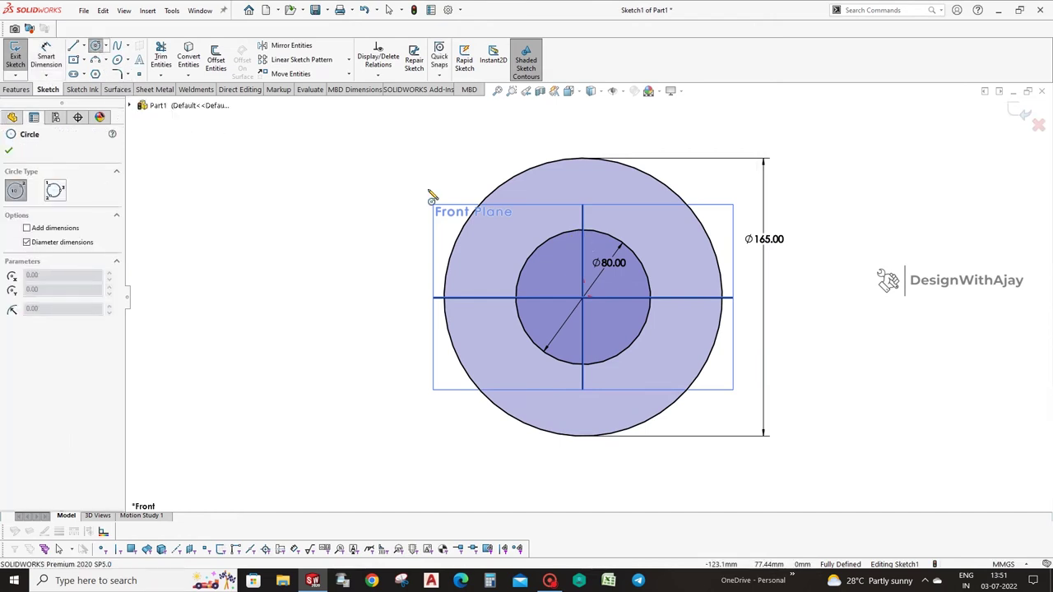
# Step: Draw three more origin-centred circles between the Ø80 and Ø165 circles
pyautogui.click(583, 296)
pyautogui.click(658, 259)
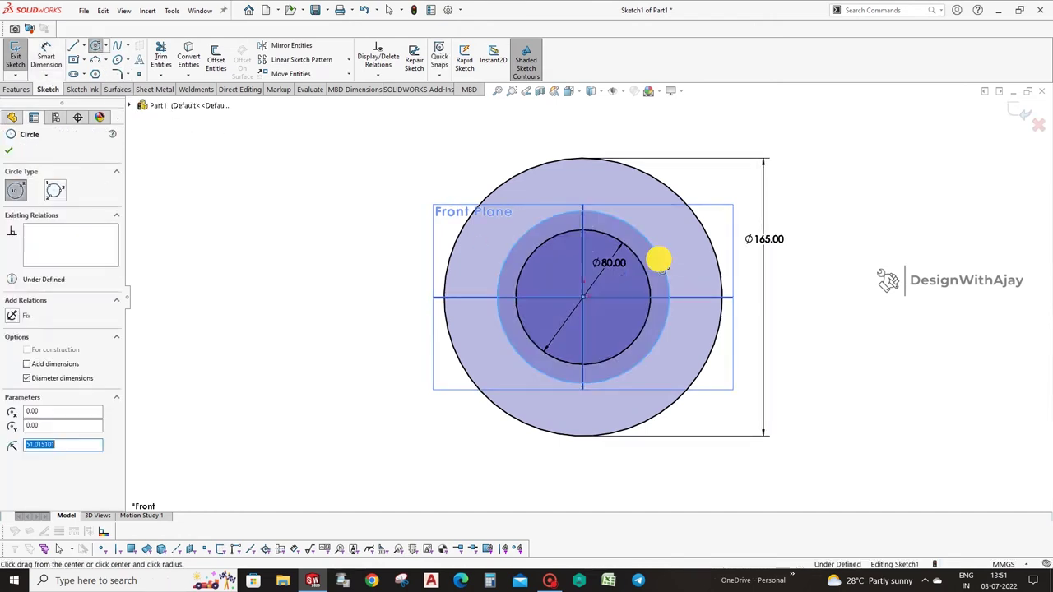
pyautogui.click(579, 296)
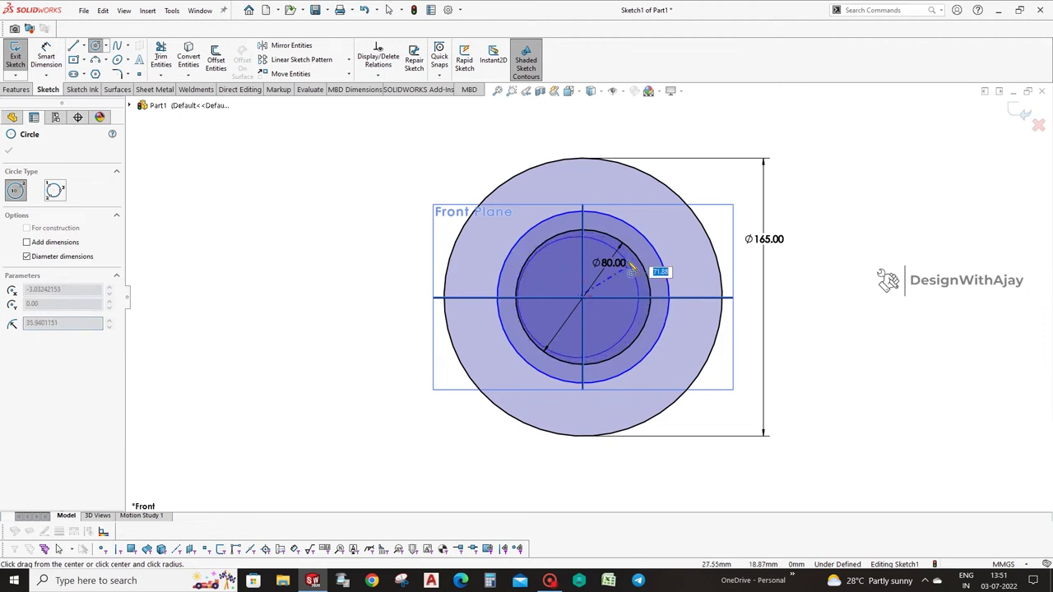
pyautogui.press('Escape')
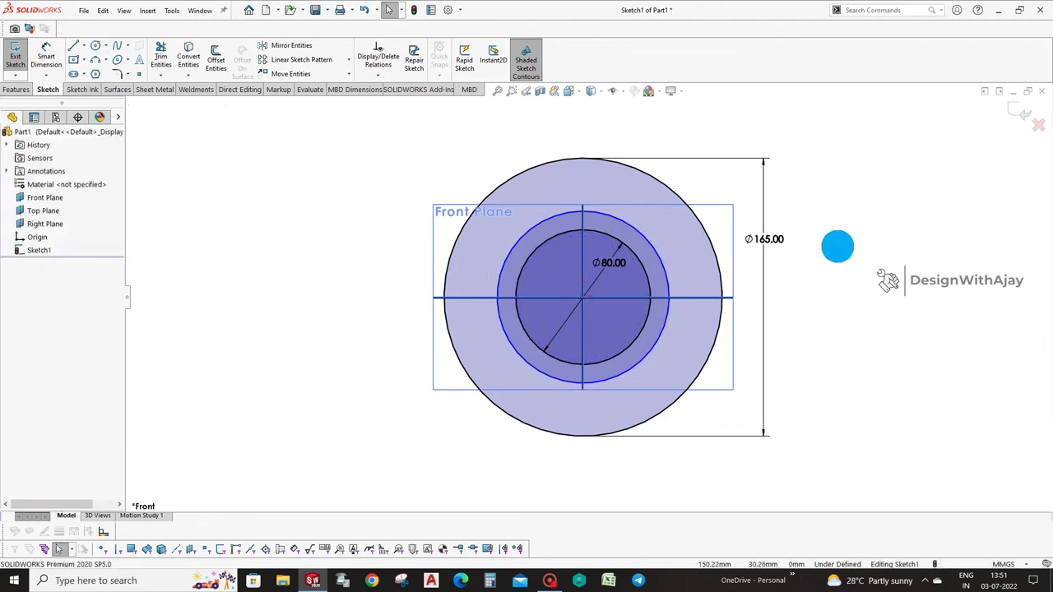
pyautogui.press('Return')
pyautogui.click(584, 297)
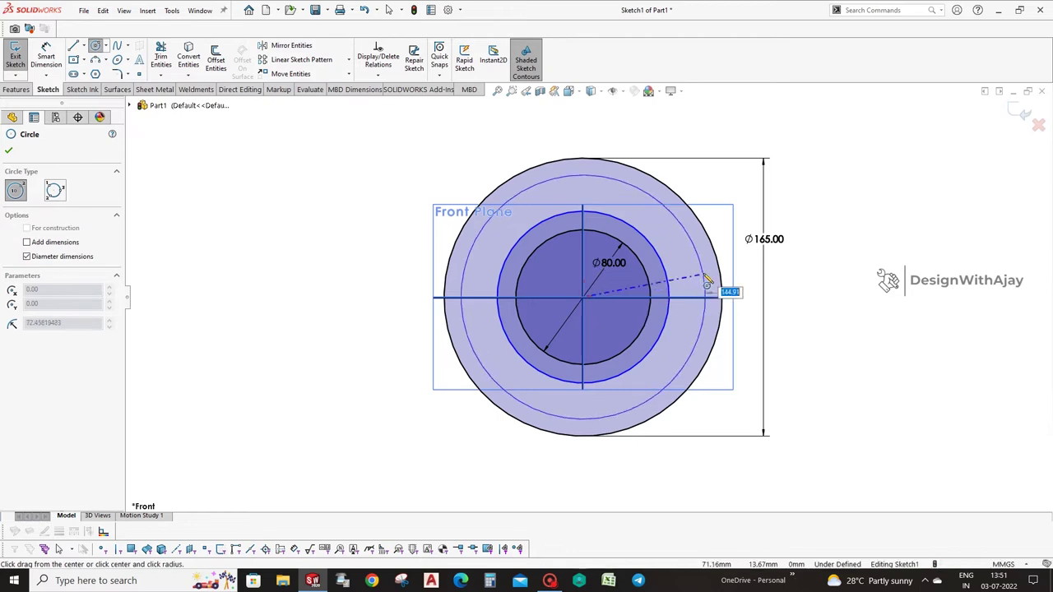
pyautogui.click(685, 298)
pyautogui.click(584, 297)
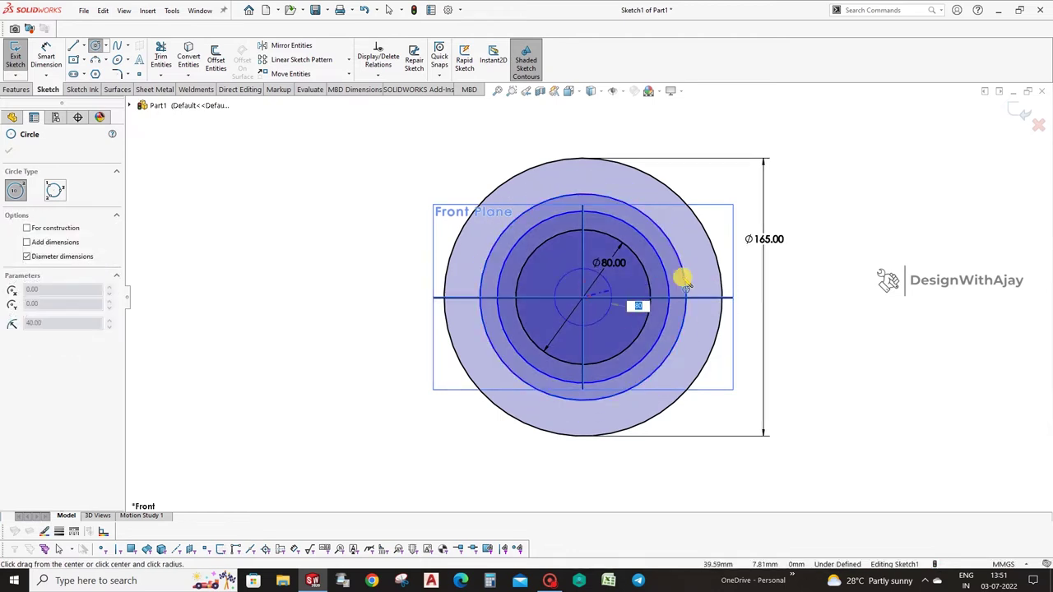
pyautogui.click(705, 297)
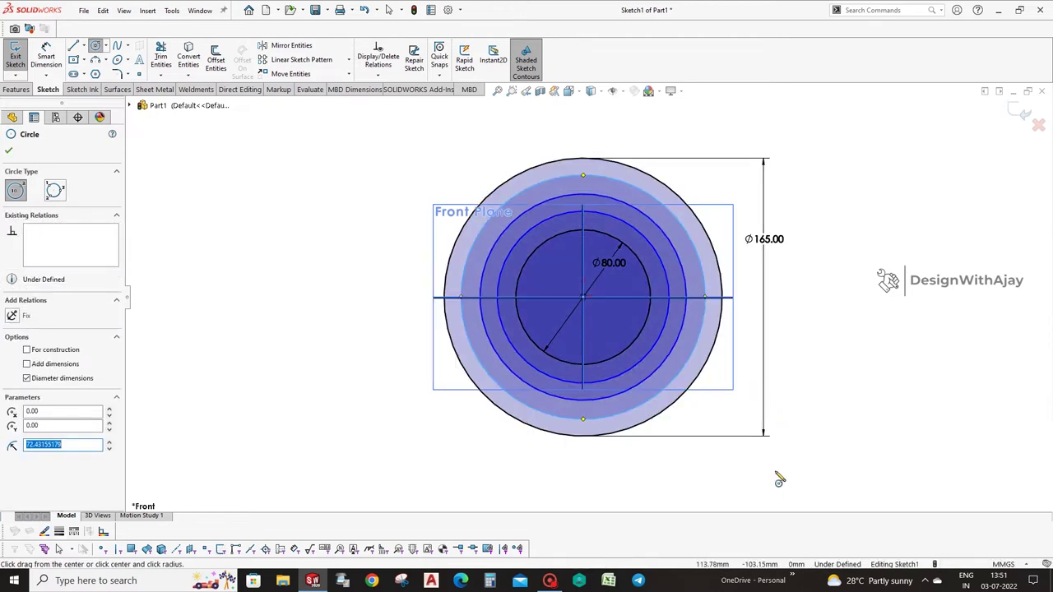
# Step: Dimension the middle circle Ø115 and space its two neighbours 10 mm from it
pyautogui.moveTo(779, 480); pyautogui.dragTo(765, 313, button='right')
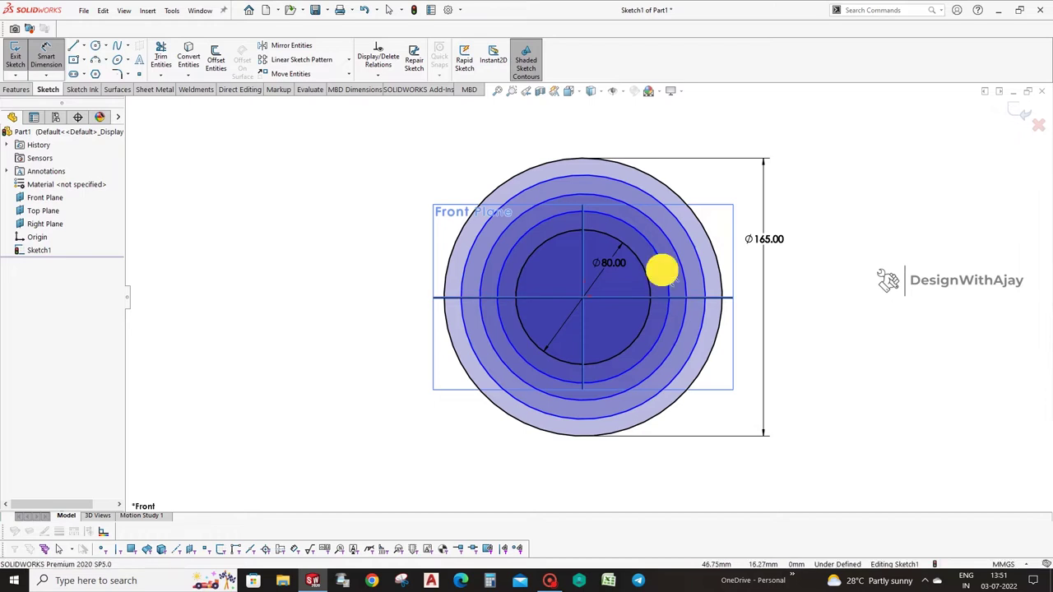
pyautogui.click(663, 270)
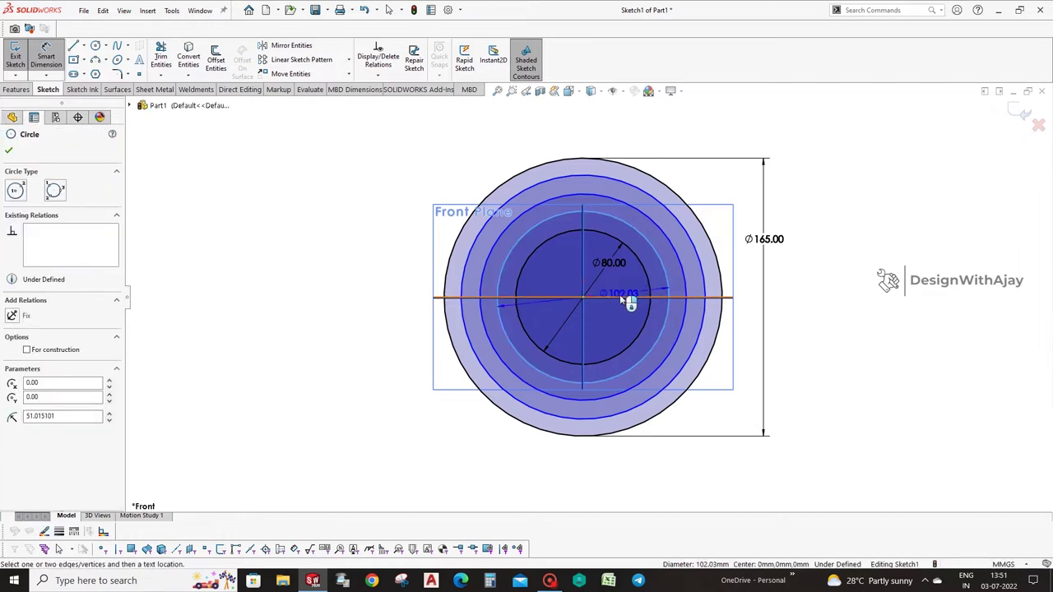
pyautogui.click(626, 296)
pyautogui.write('111')
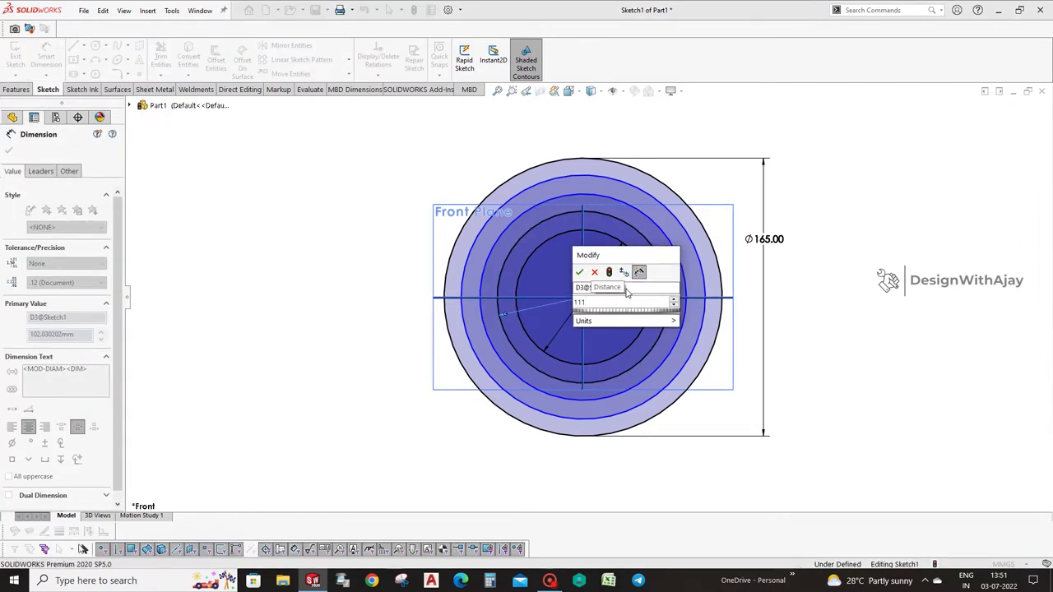
pyautogui.write('5')
pyautogui.press('Return')
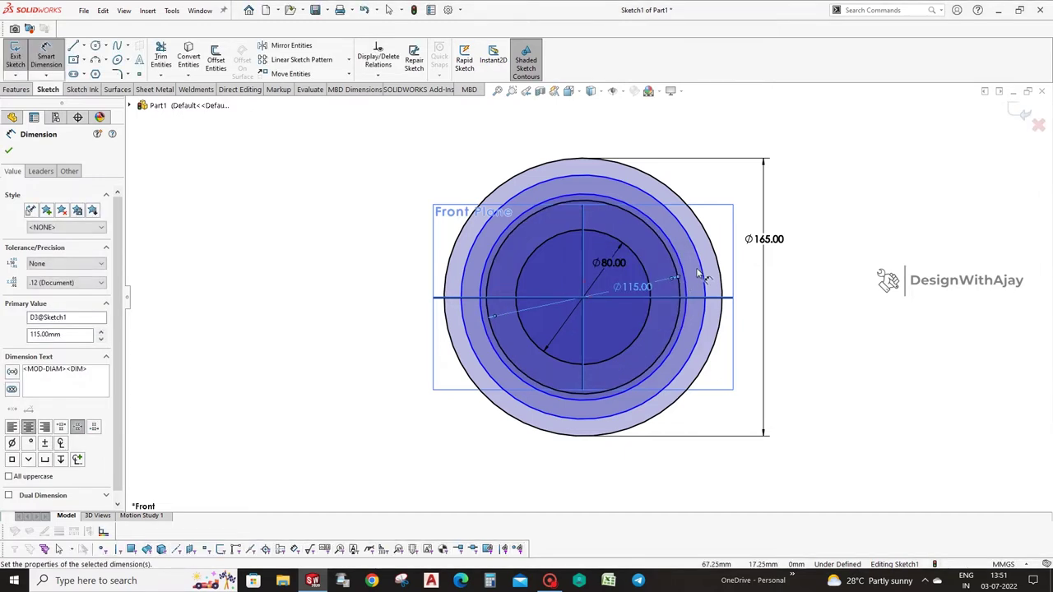
pyautogui.click(685, 275)
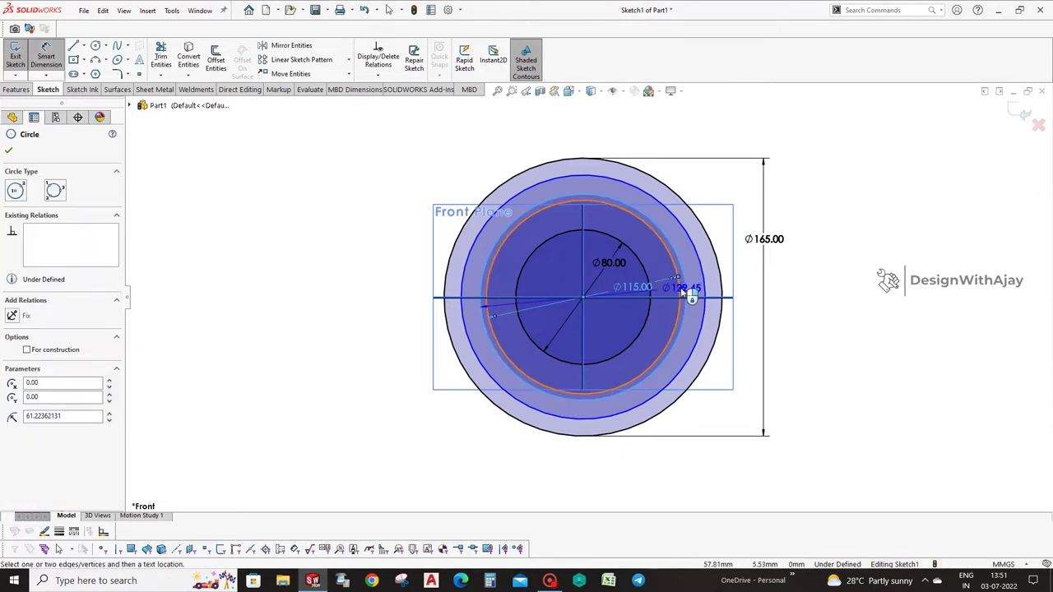
pyautogui.click(665, 329)
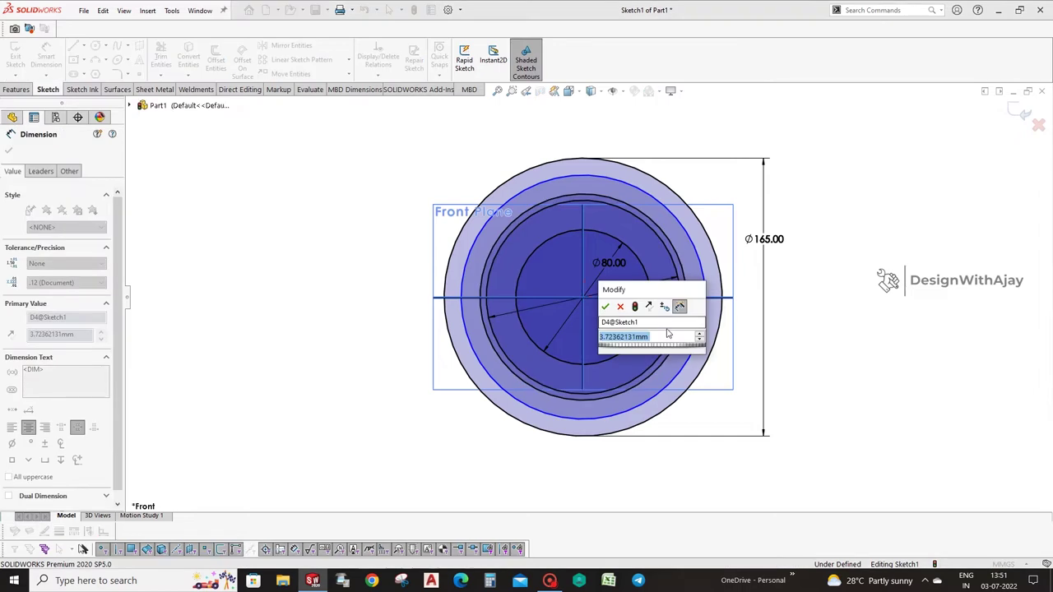
pyautogui.write('10')
pyautogui.press('Return')
pyautogui.click(697, 284)
pyautogui.click(675, 317)
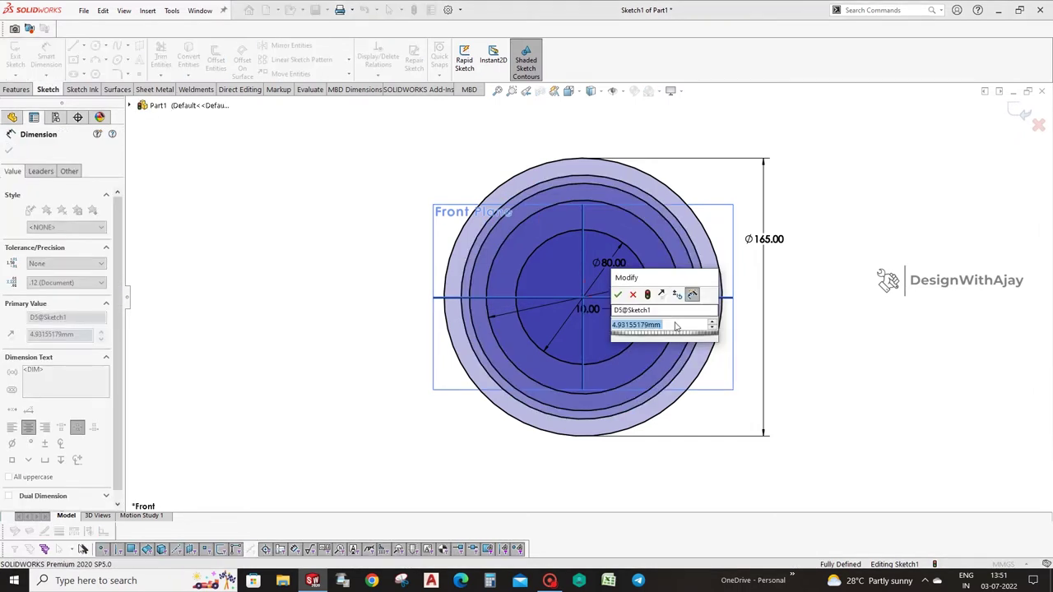
pyautogui.write('10')
pyautogui.press('Return')
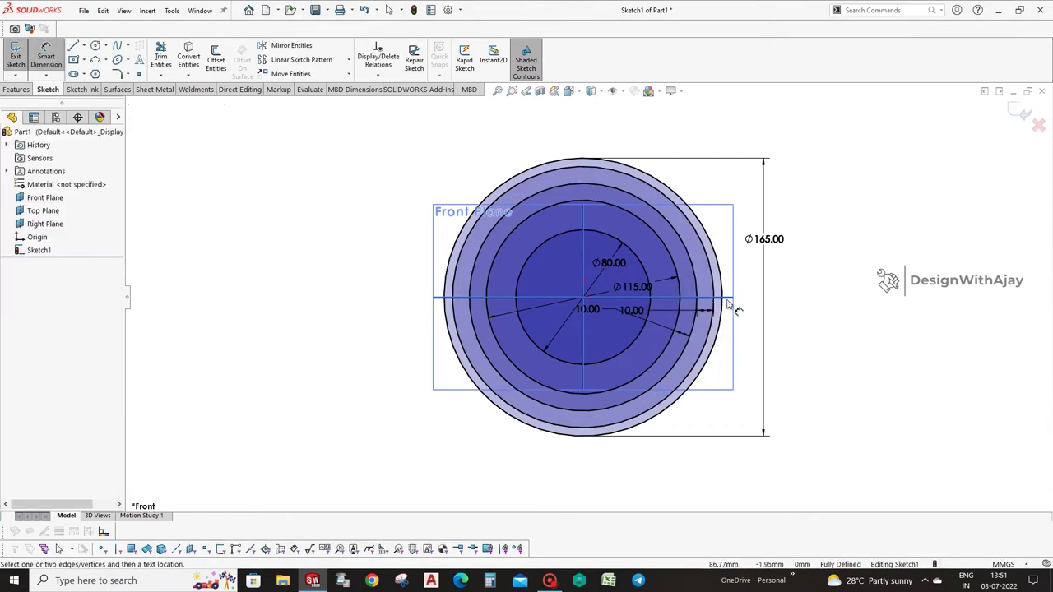
# Step: Change the Ø115 dimension to Ø110 and make the three middle circles construction geometry
pyautogui.press('Escape')
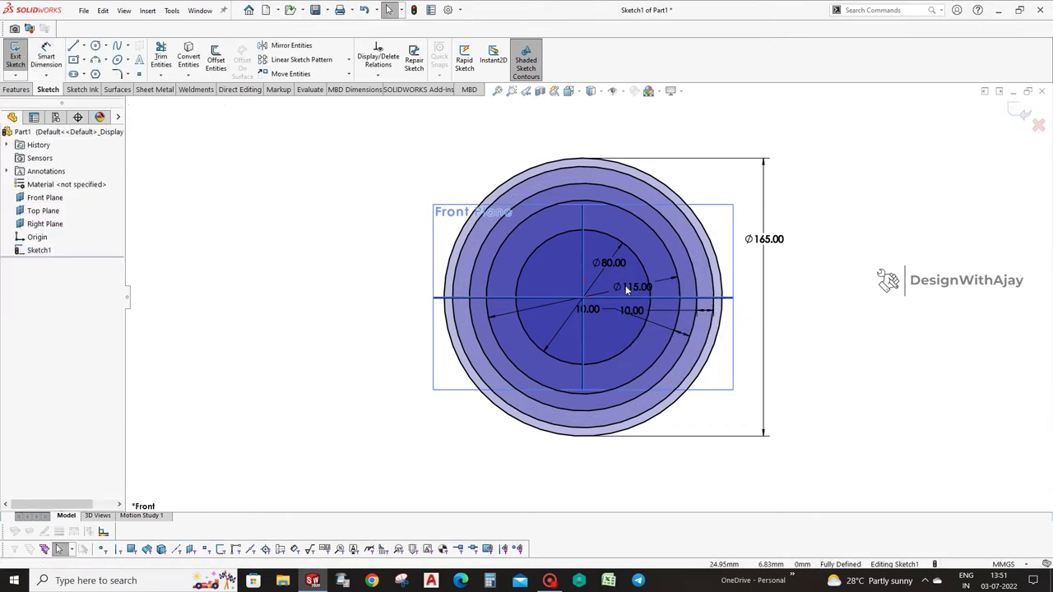
pyautogui.doubleClick(625, 285)
pyautogui.write('110')
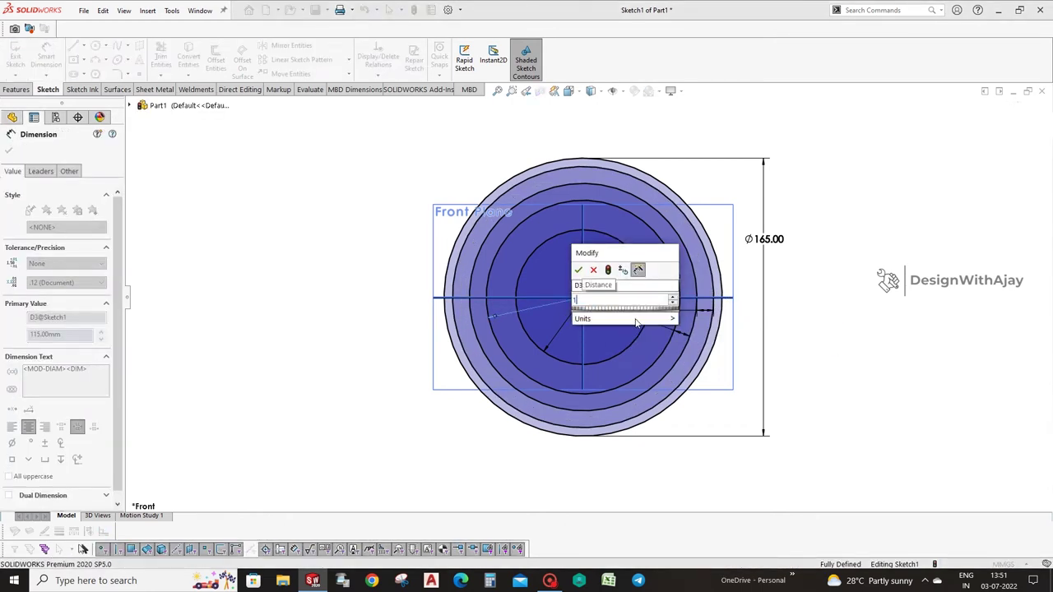
pyautogui.press('Return')
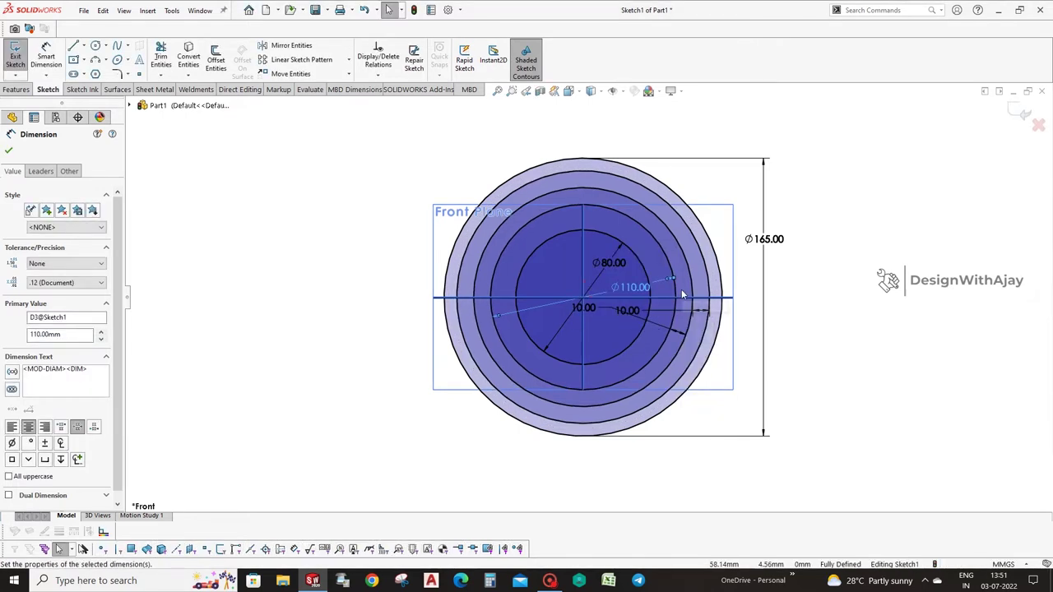
pyautogui.press('Escape')
pyautogui.click(664, 242)
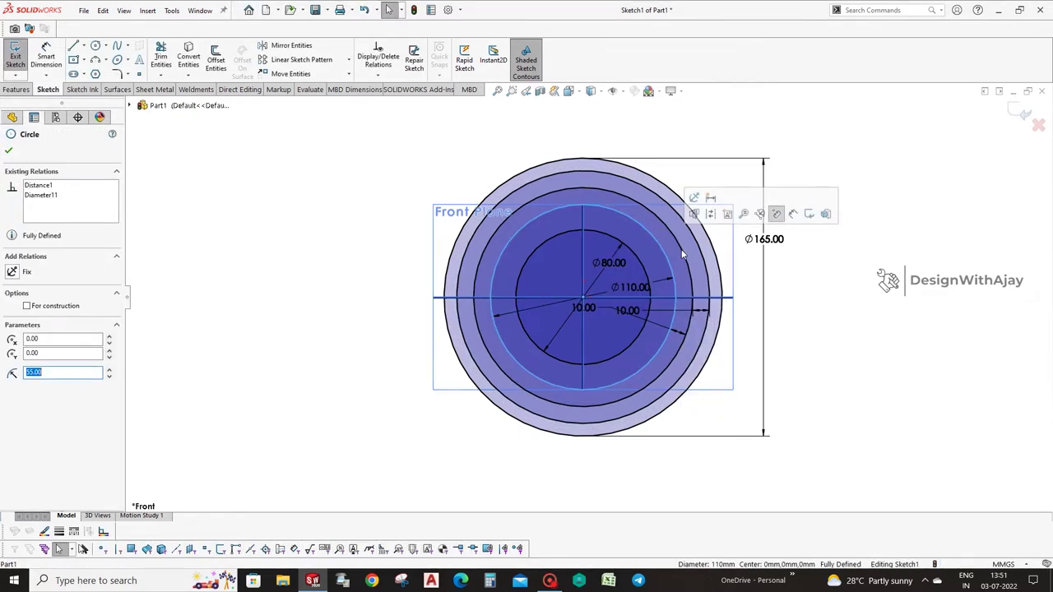
pyautogui.keyDown('ctrl'); pyautogui.click(691, 251); pyautogui.keyUp('ctrl')
pyautogui.keyDown('ctrl'); pyautogui.click(704, 313); pyautogui.keyUp('ctrl')
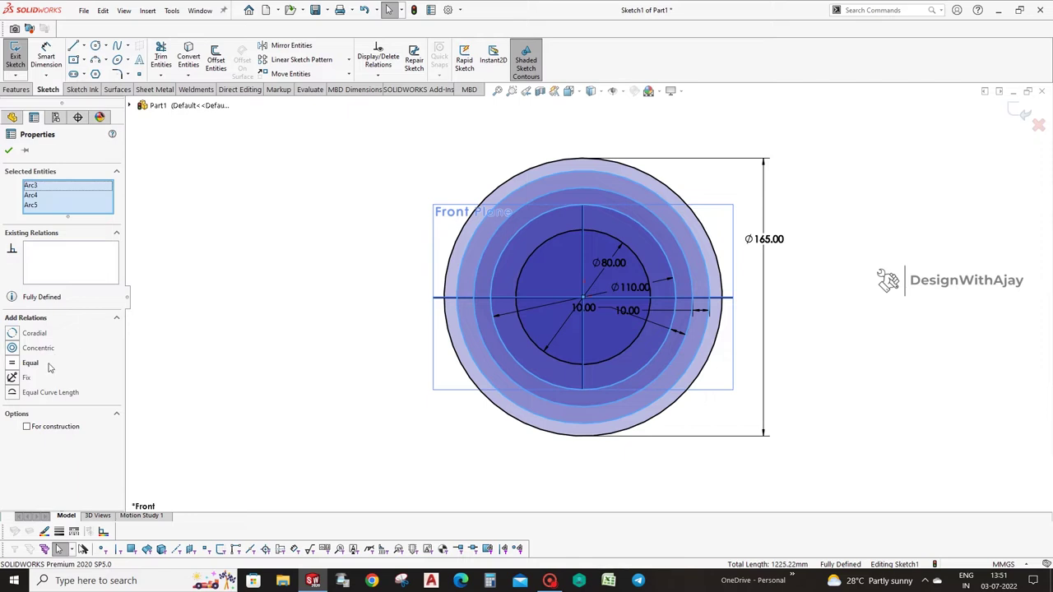
pyautogui.click(67, 426)
pyautogui.click(291, 453)
pyautogui.scroll(-3, 782, 261)
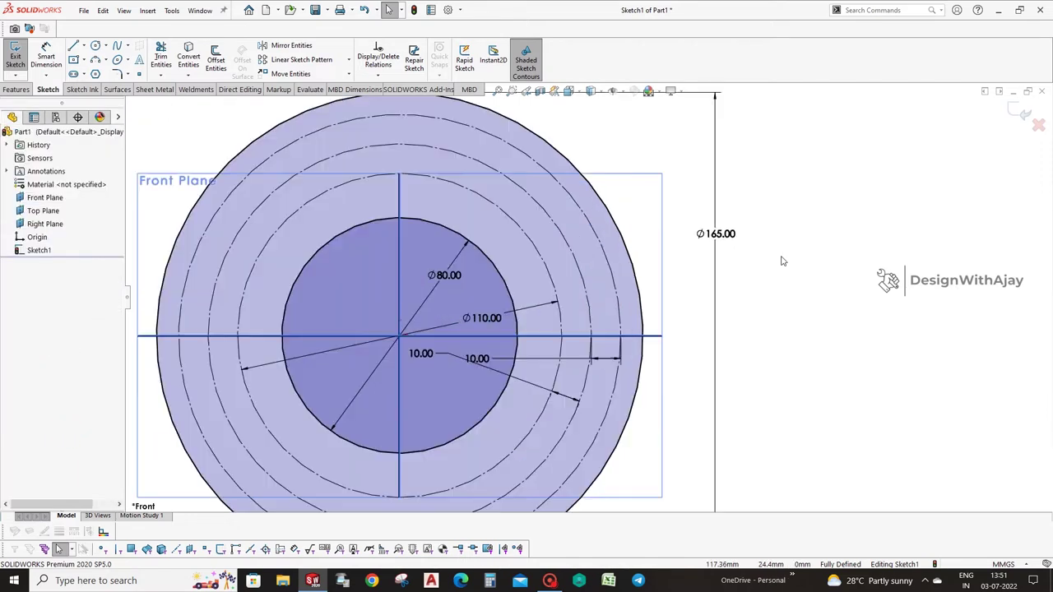
pyautogui.click(94, 47)
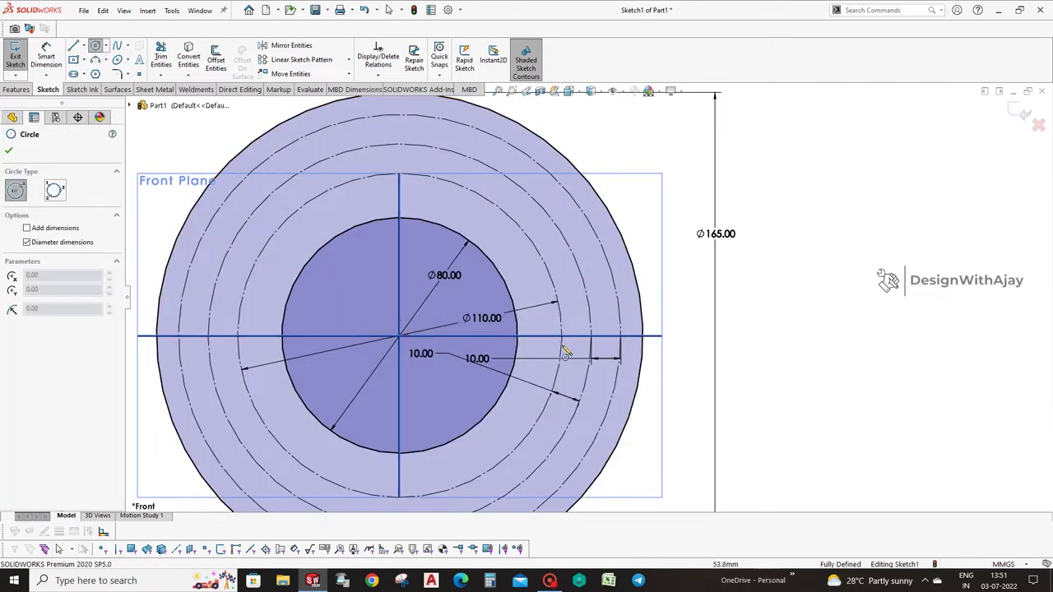
# Step: Draw three small circles on the construction rings and make them equal
pyautogui.moveTo(561, 336); pyautogui.dragTo(623, 274)
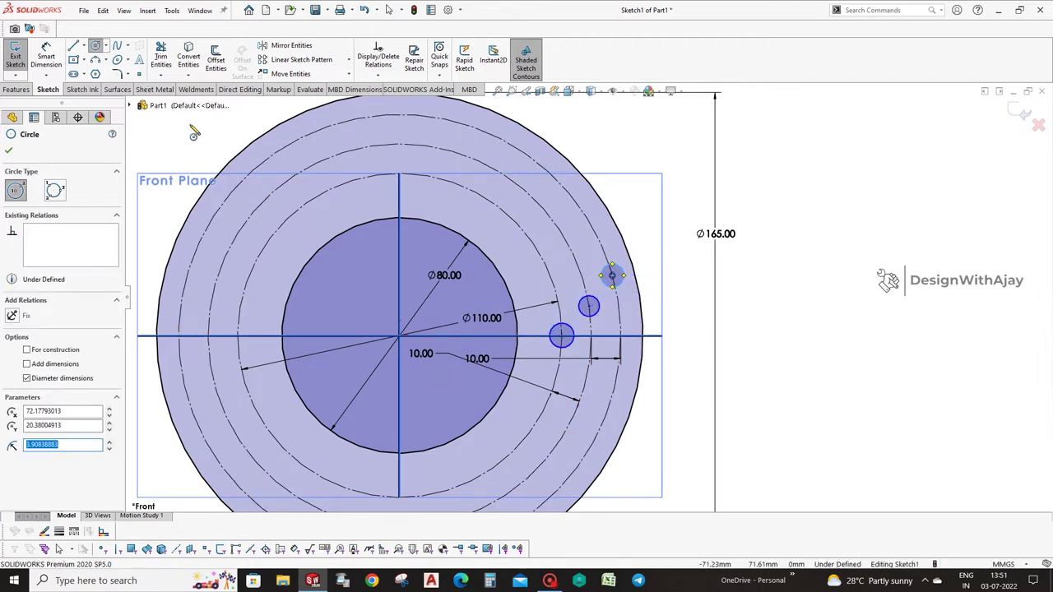
pyautogui.press('Escape')
pyautogui.click(562, 333)
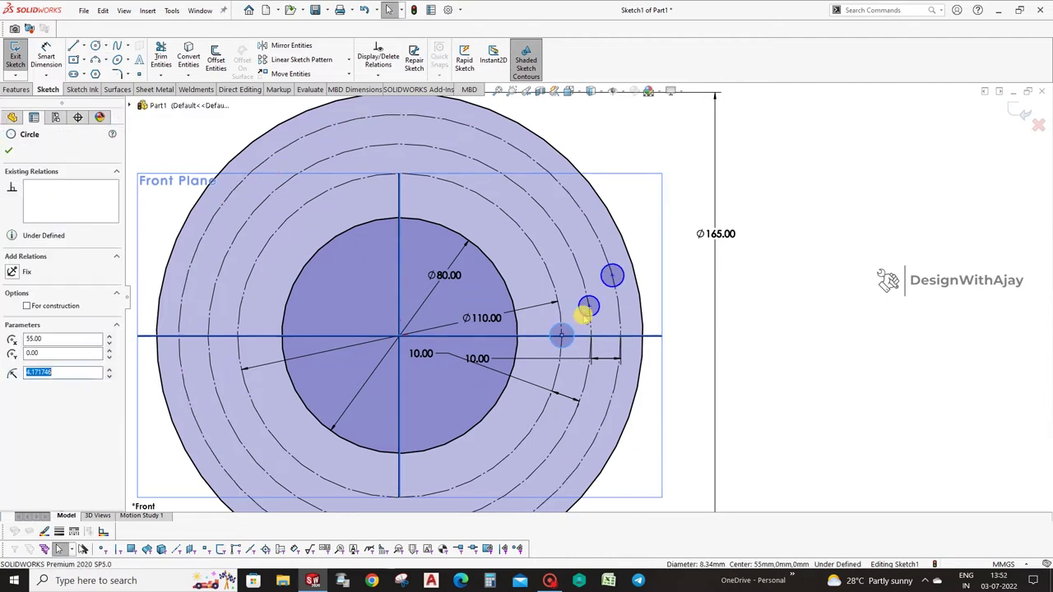
pyautogui.keyDown('ctrl'); pyautogui.click(588, 306); pyautogui.keyUp('ctrl')
pyautogui.keyDown('ctrl'); pyautogui.click(612, 276); pyautogui.keyUp('ctrl')
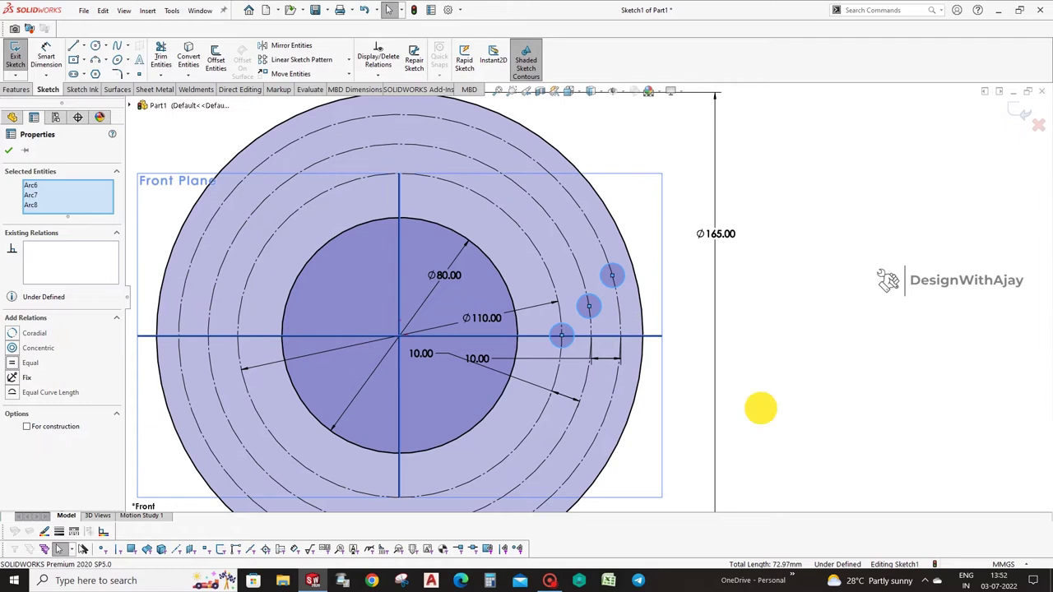
pyautogui.click(761, 409)
# Step: Dimension a small circle to Ø5.5
pyautogui.moveTo(761, 409); pyautogui.dragTo(728, 329, button='right')
pyautogui.click(566, 348)
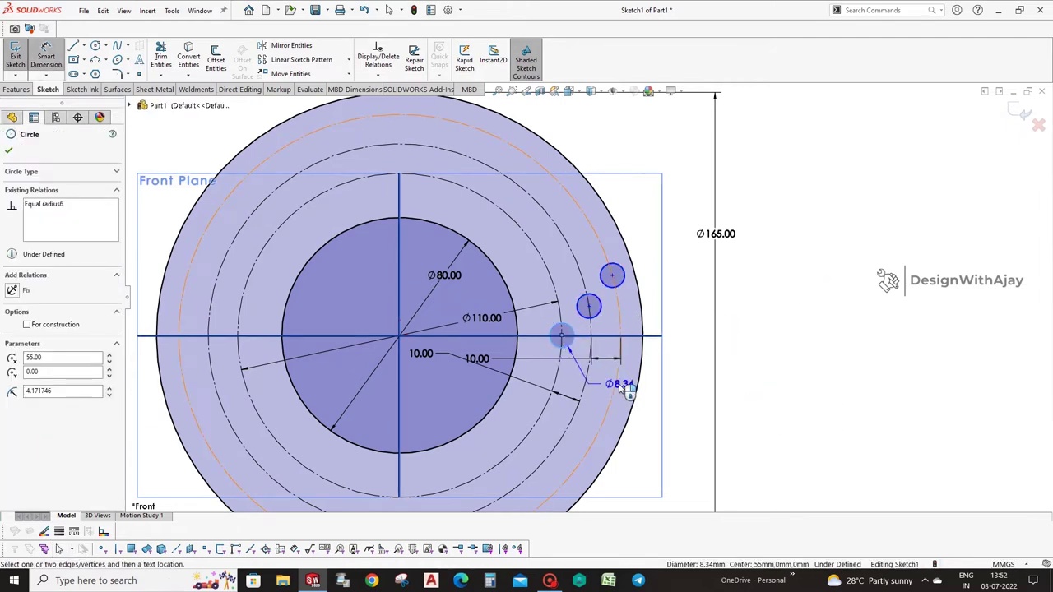
pyautogui.click(618, 380)
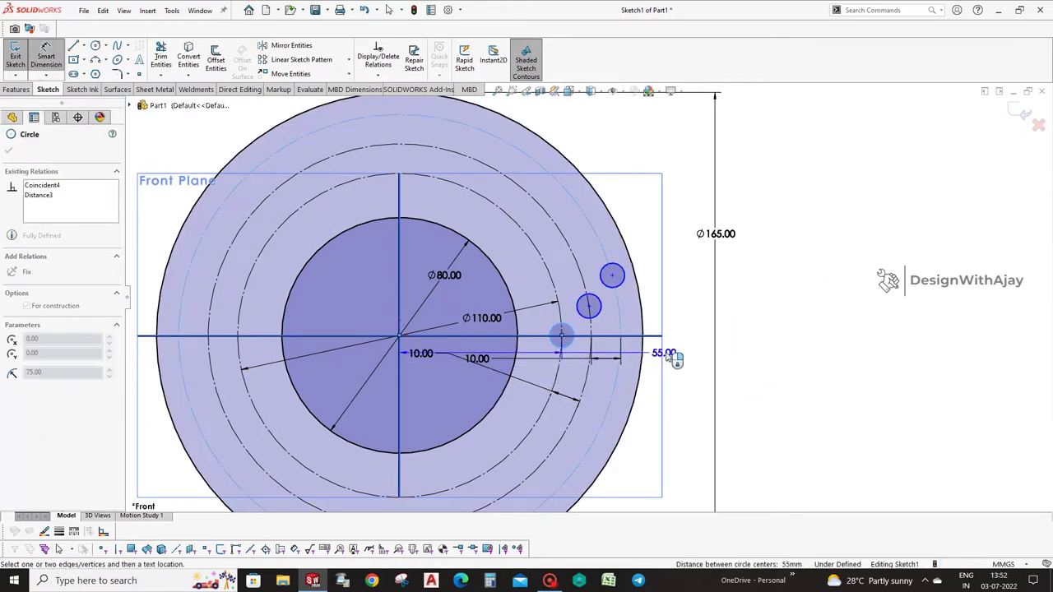
pyautogui.click(818, 329)
pyautogui.write('5.5')
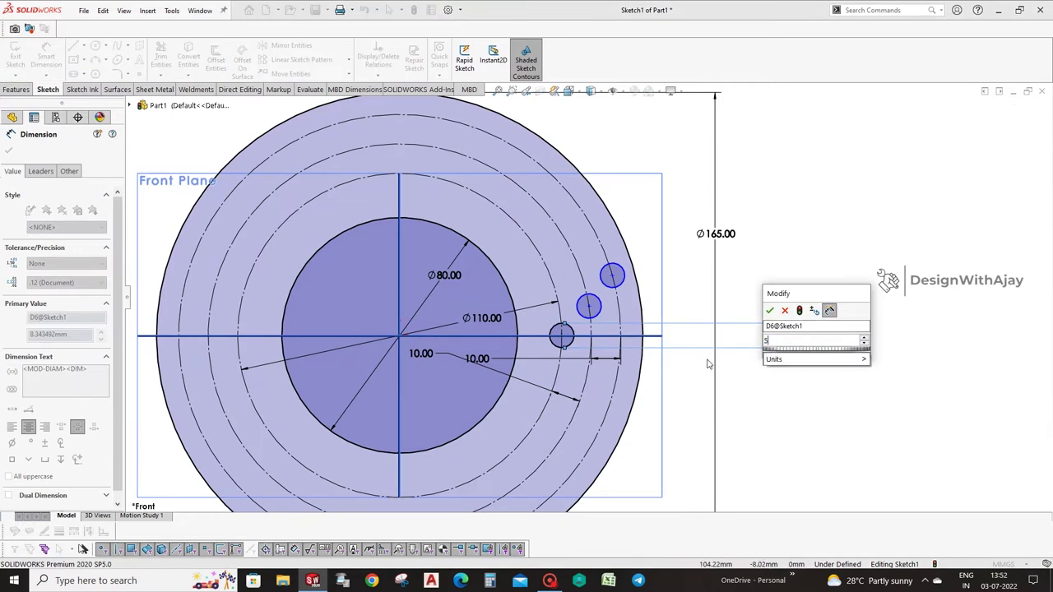
pyautogui.press('Return')
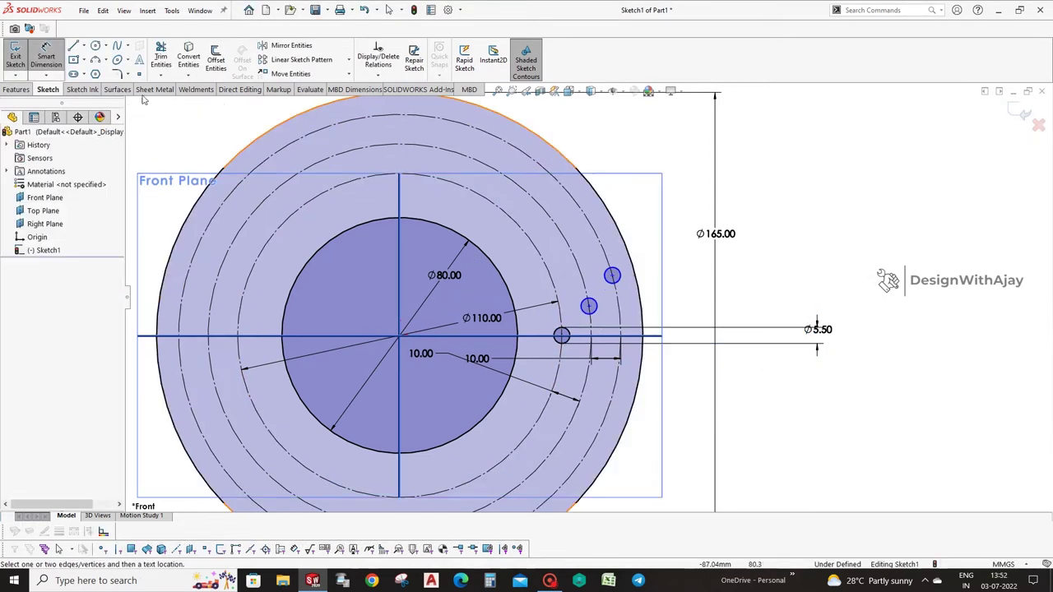
pyautogui.click(85, 47)
# Step: Draw a centerline from the origin to the outer small circle's centre
pyautogui.click(97, 63)
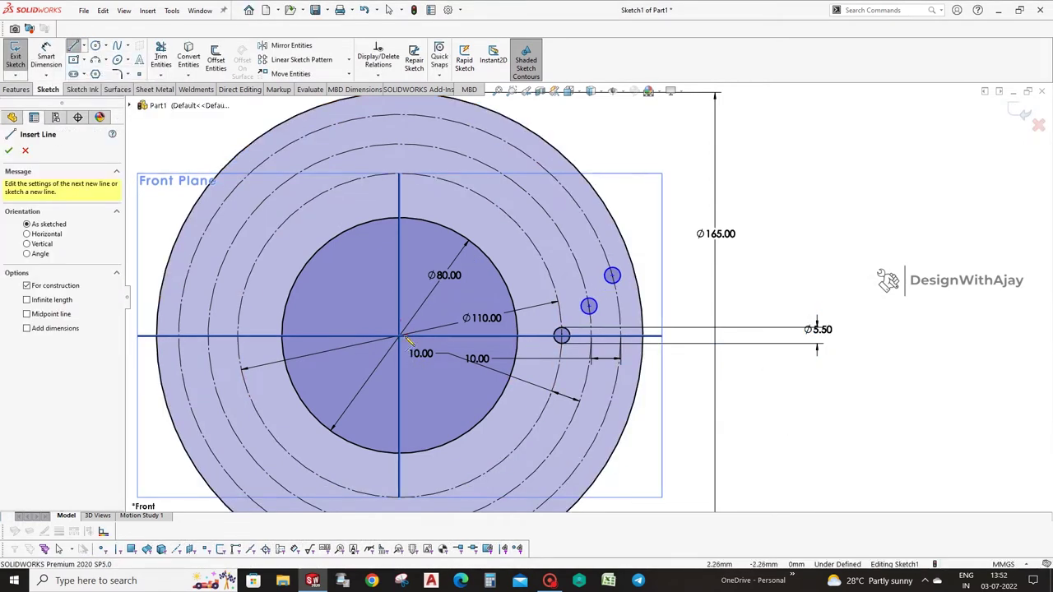
pyautogui.click(588, 306)
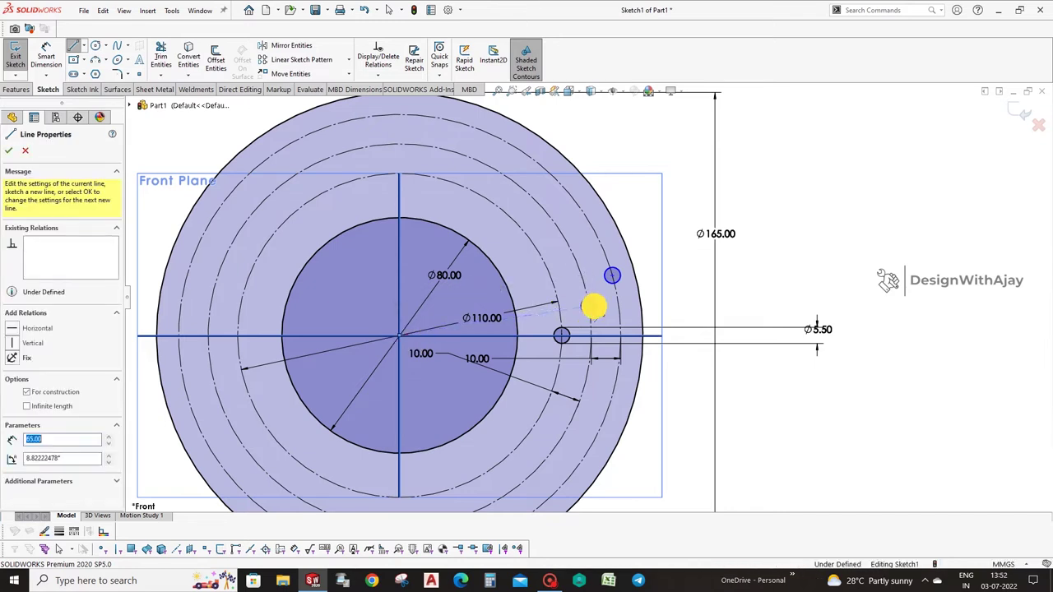
pyautogui.press('Escape')
pyautogui.press('Escape')
pyautogui.click(86, 47)
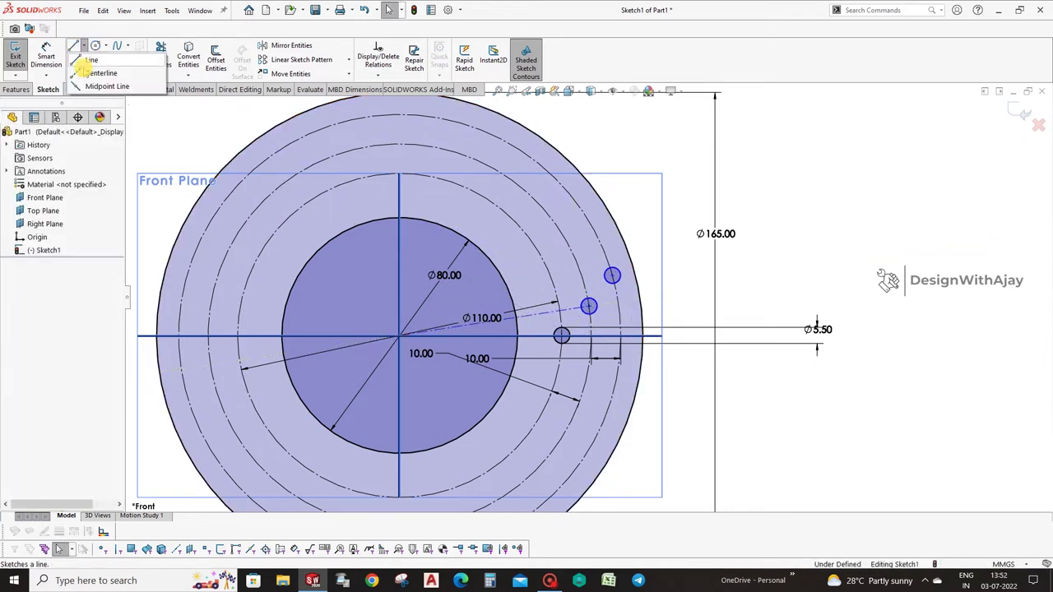
pyautogui.click(97, 64)
pyautogui.click(401, 337)
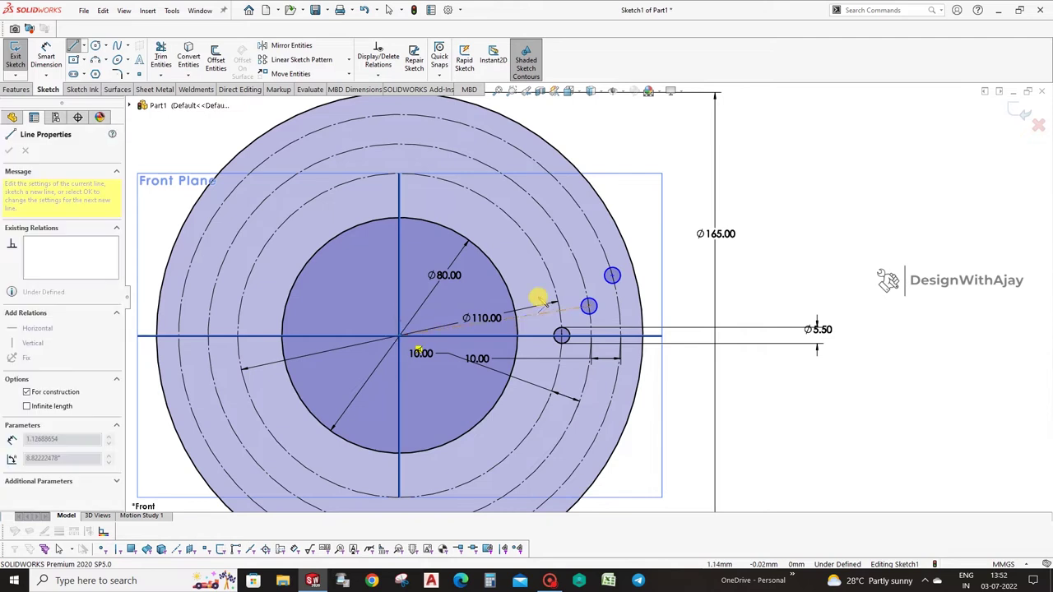
pyautogui.click(612, 275)
pyautogui.press('Escape')
# Step: Add two 7° angular dimensions between the centerlines, fully defining the sketch
pyautogui.moveTo(745, 427); pyautogui.dragTo(741, 387, button='right')
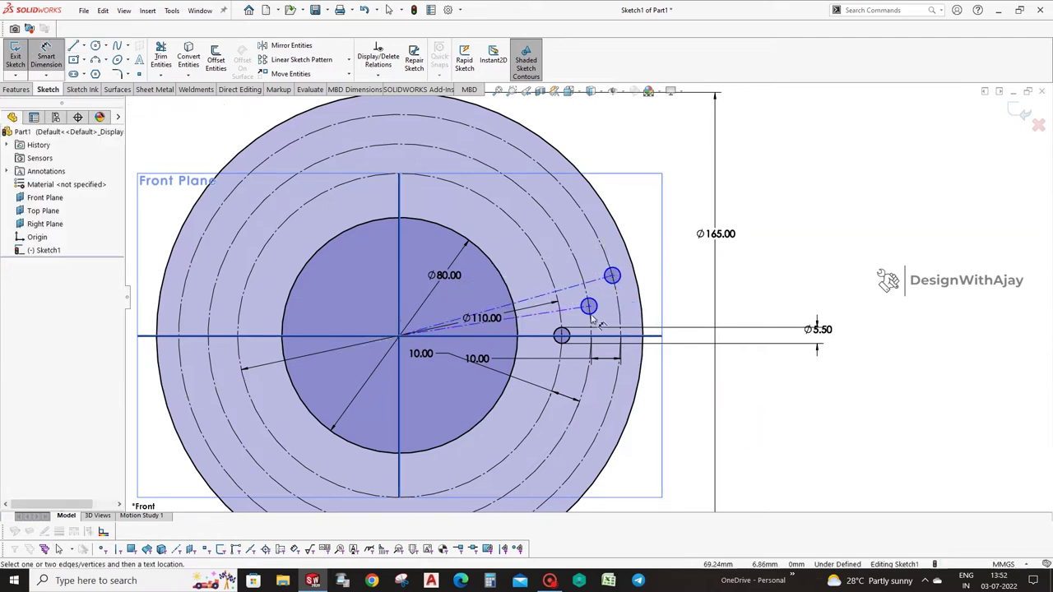
pyautogui.click(498, 335)
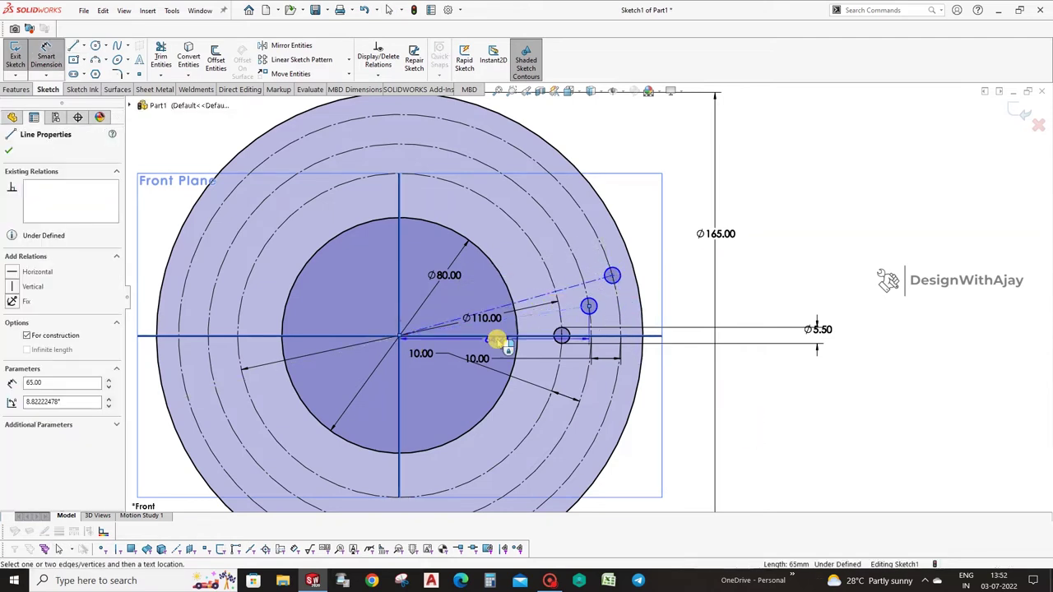
pyautogui.click(561, 336)
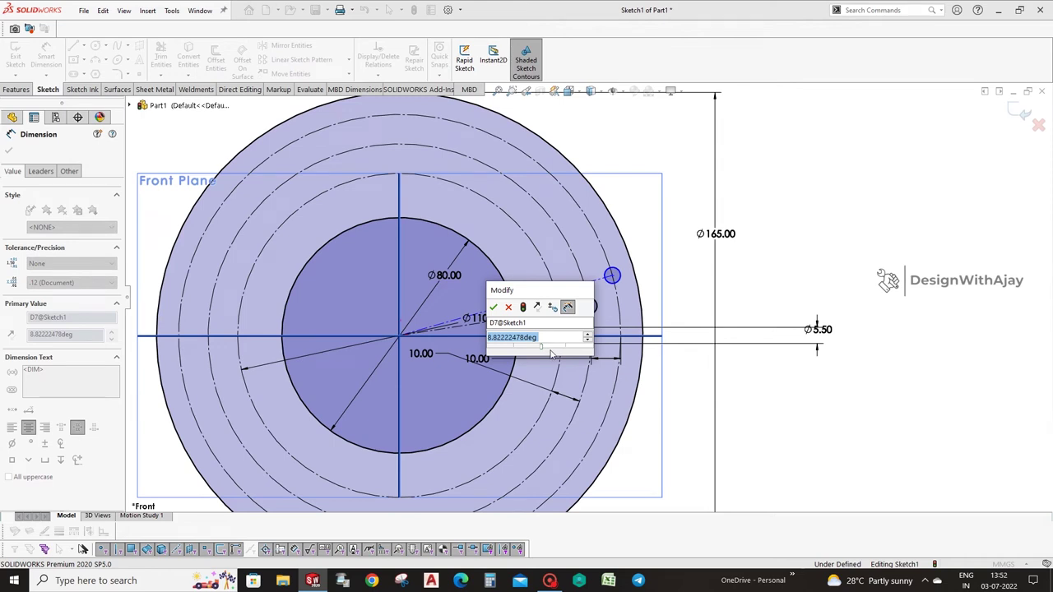
pyautogui.write('7')
pyautogui.press('Return')
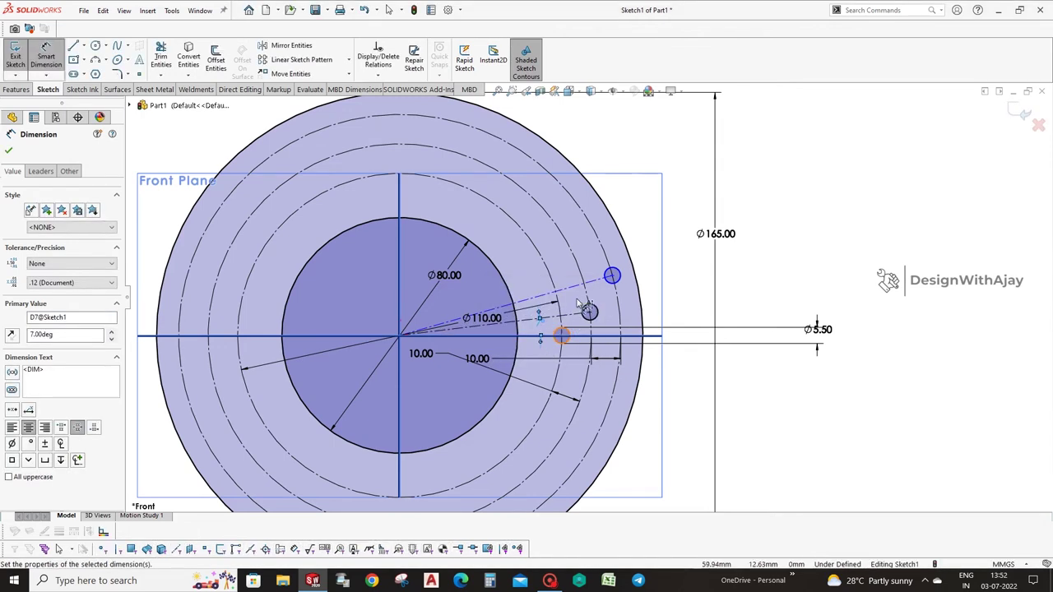
pyautogui.click(579, 286)
pyautogui.click(502, 323)
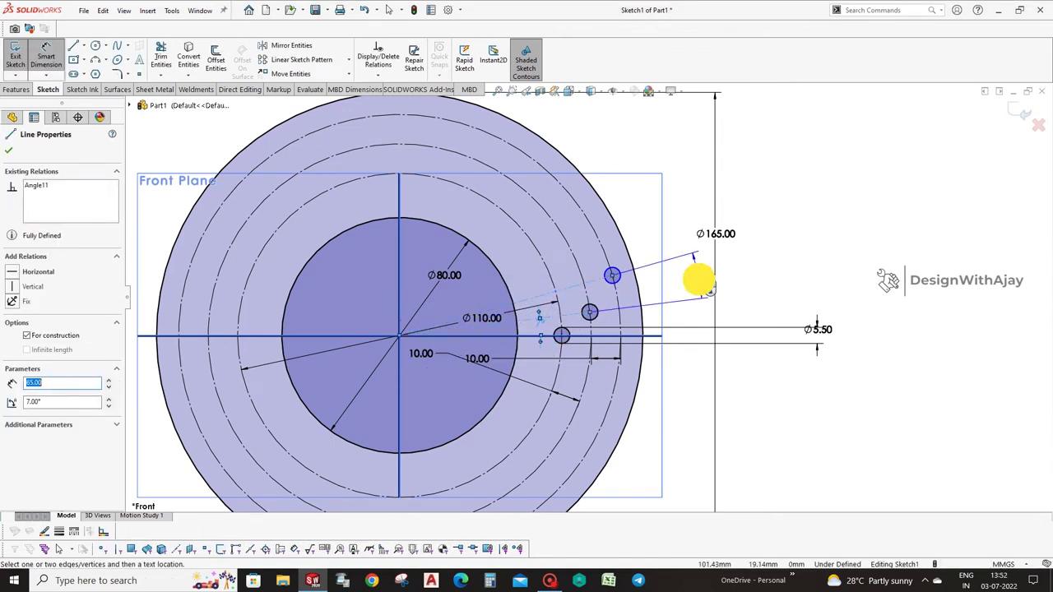
pyautogui.click(741, 298)
pyautogui.write('7')
pyautogui.press('Return')
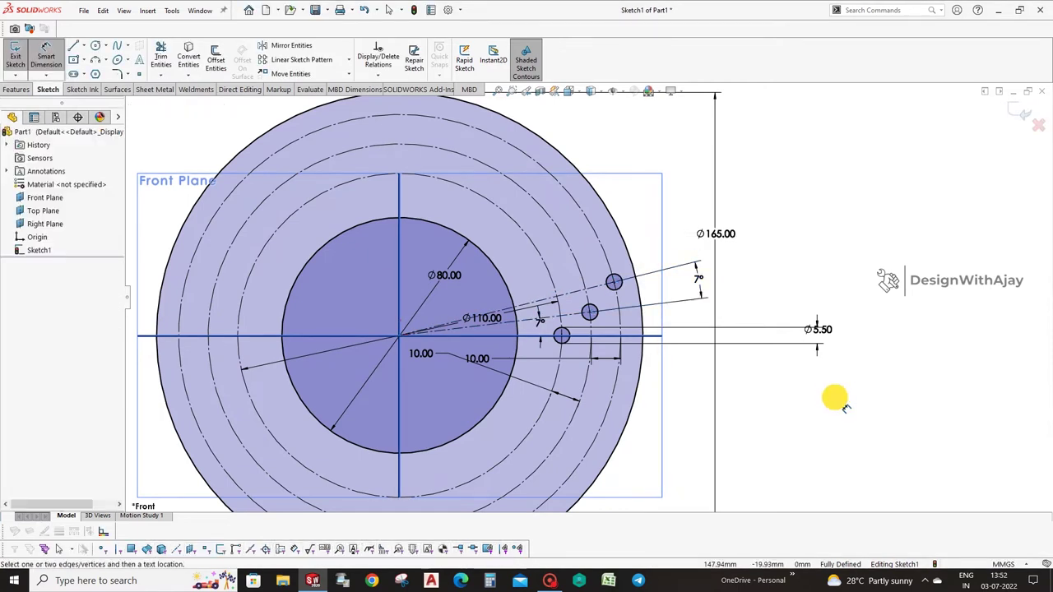
pyautogui.click(833, 439)
pyautogui.press('f')
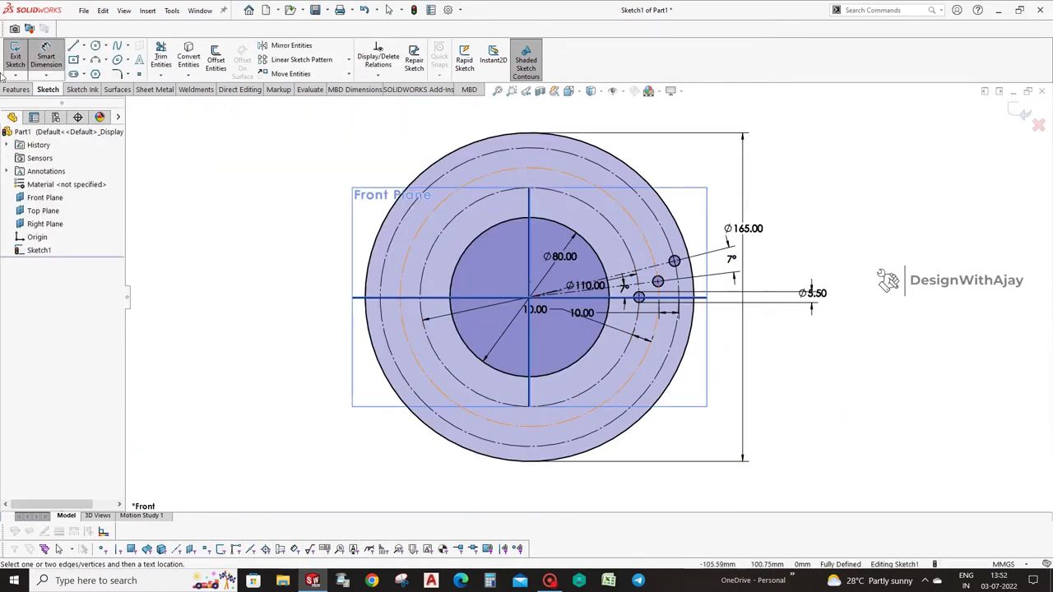
pyautogui.click(74, 59)
# Step: Try a small rectangle above the Ø80 bore, then undo it
pyautogui.scroll(-3, 538, 228)
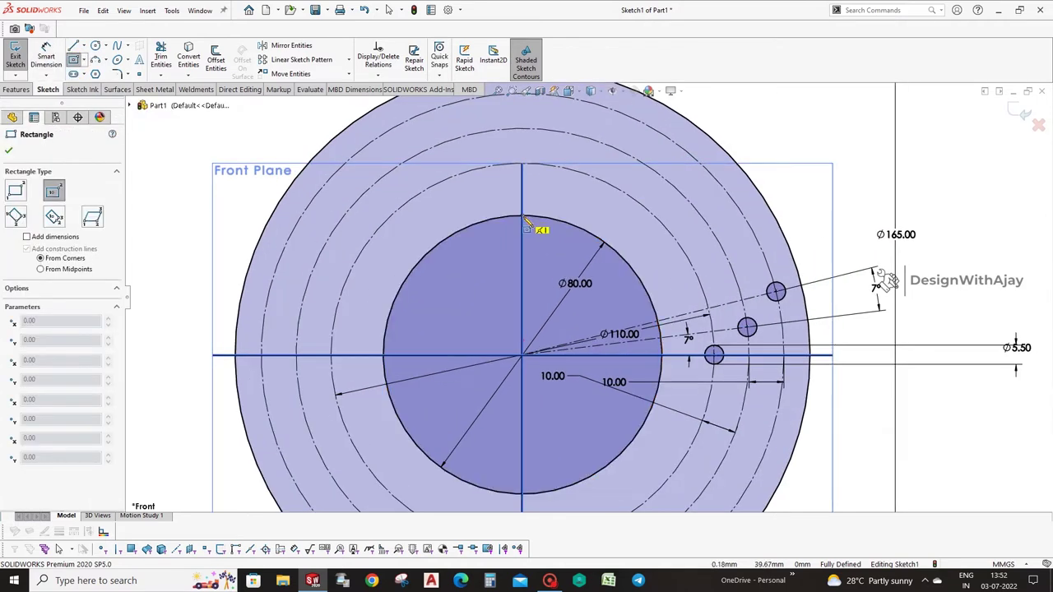
pyautogui.click(552, 235)
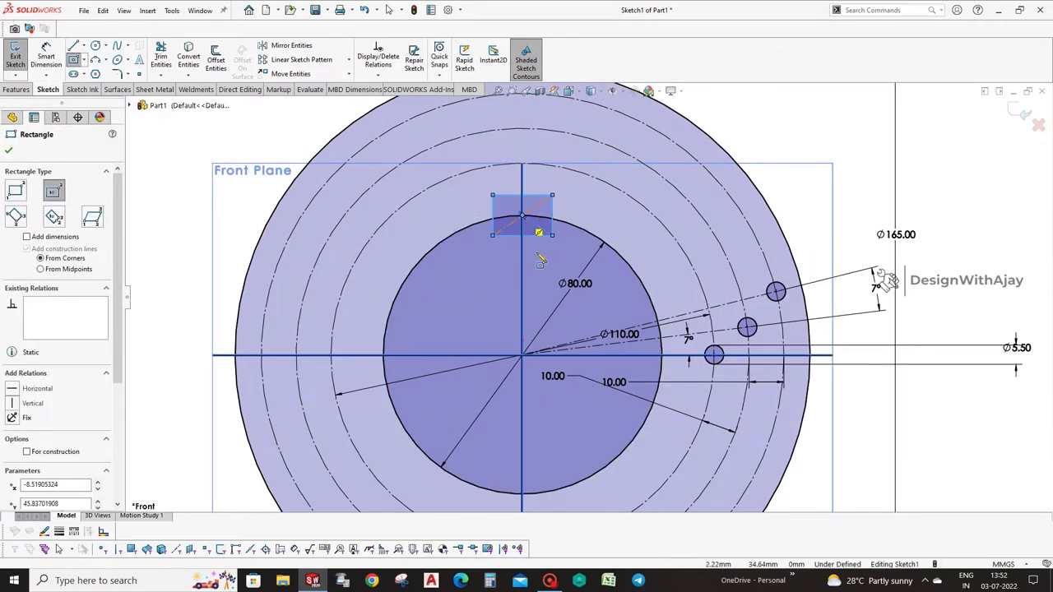
pyautogui.press('Escape')
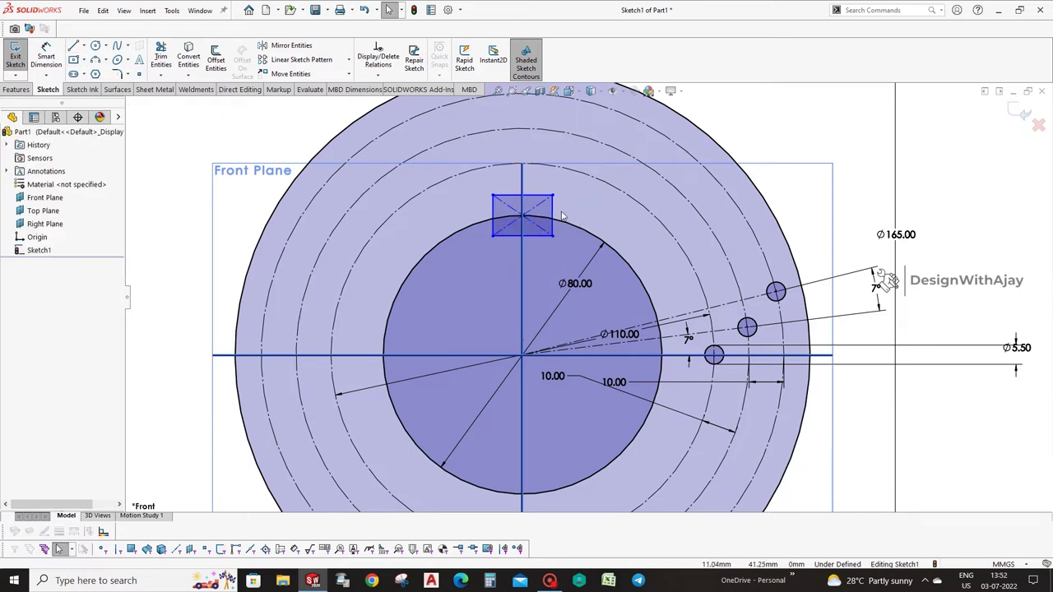
pyautogui.hotkey('ctrl', 'z')
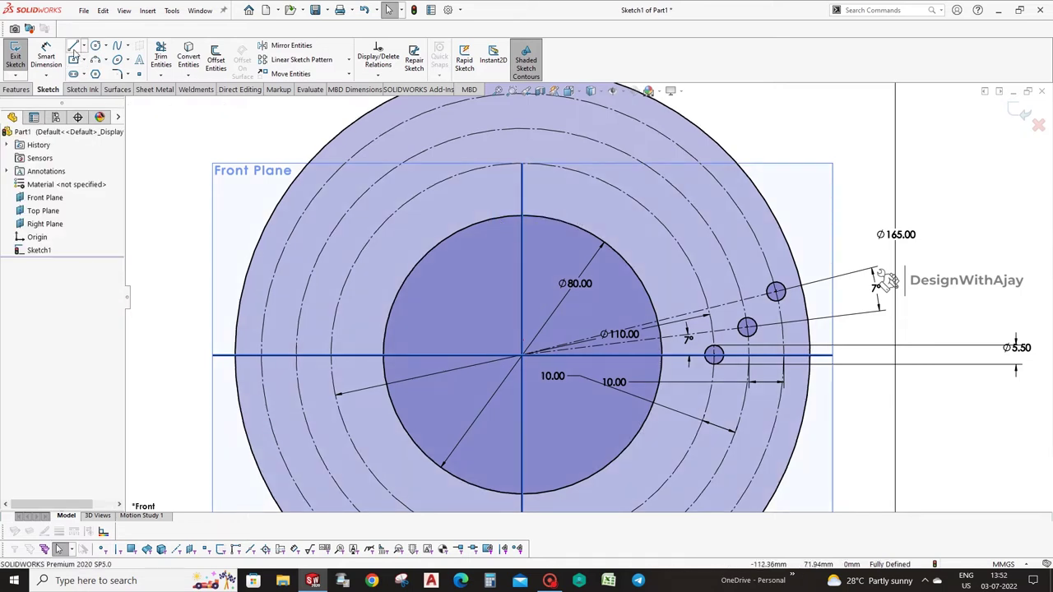
# Step: Draw a three-sided notch outline on top of the Ø80 circle
pyautogui.click(74, 47)
pyautogui.click(475, 223)
pyautogui.press('Escape')
pyautogui.click(61, 64)
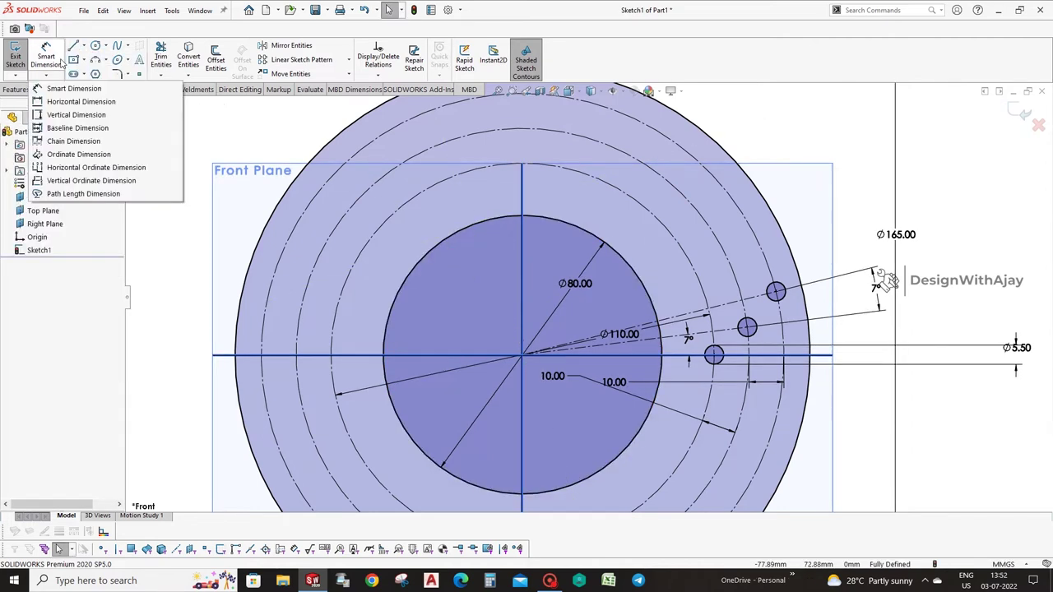
pyautogui.click(74, 47)
pyautogui.click(489, 221)
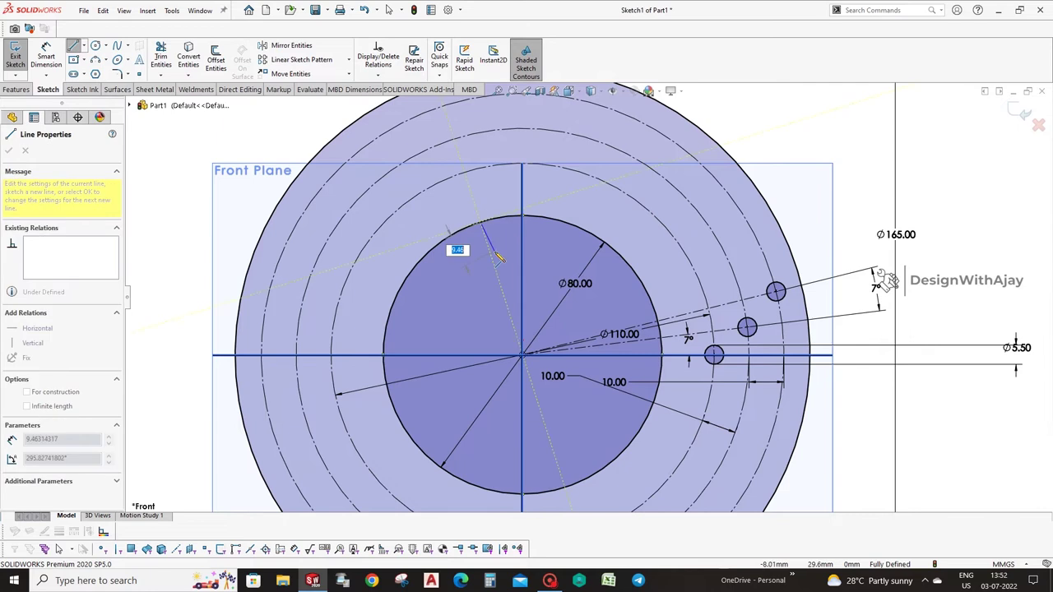
pyautogui.click(483, 255)
pyautogui.click(551, 255)
pyautogui.click(551, 221)
pyautogui.press('Escape')
# Step: Select the notch lines and bore circle, then clear the selection
pyautogui.click(521, 242)
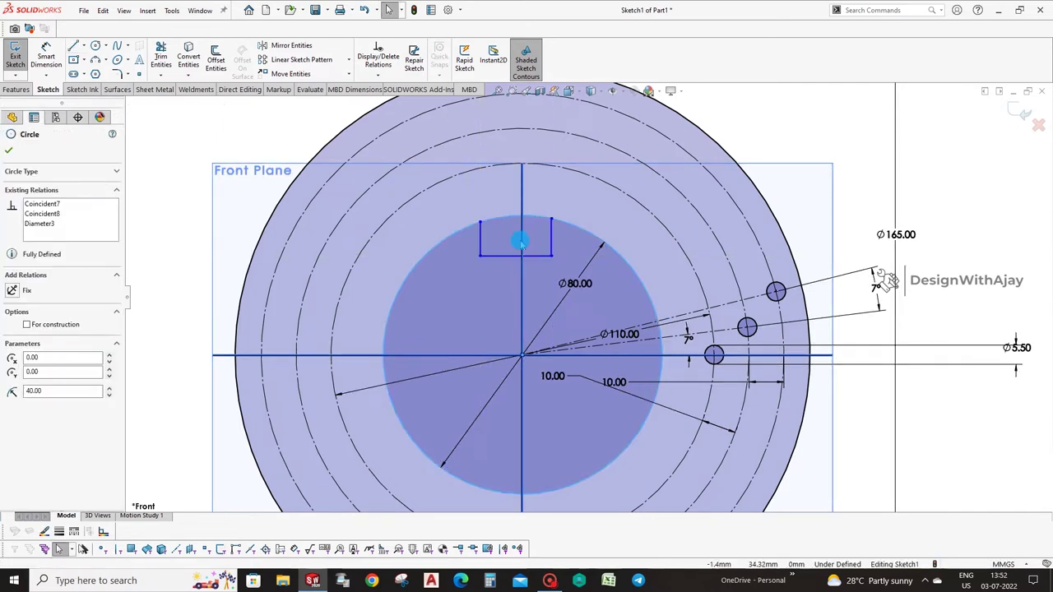
pyautogui.click(479, 195)
pyautogui.click(486, 240)
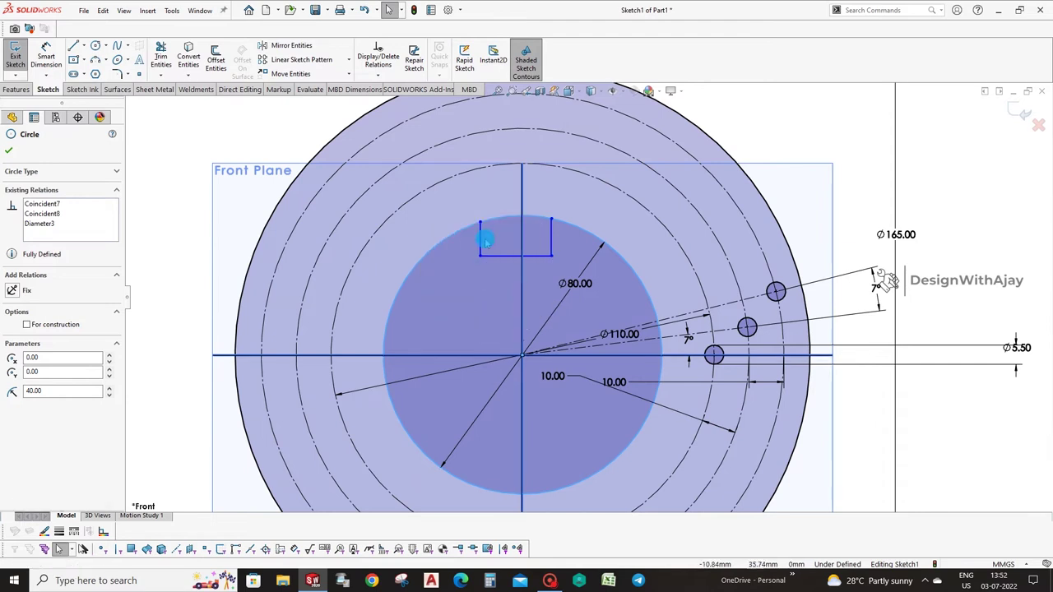
pyautogui.click(482, 218)
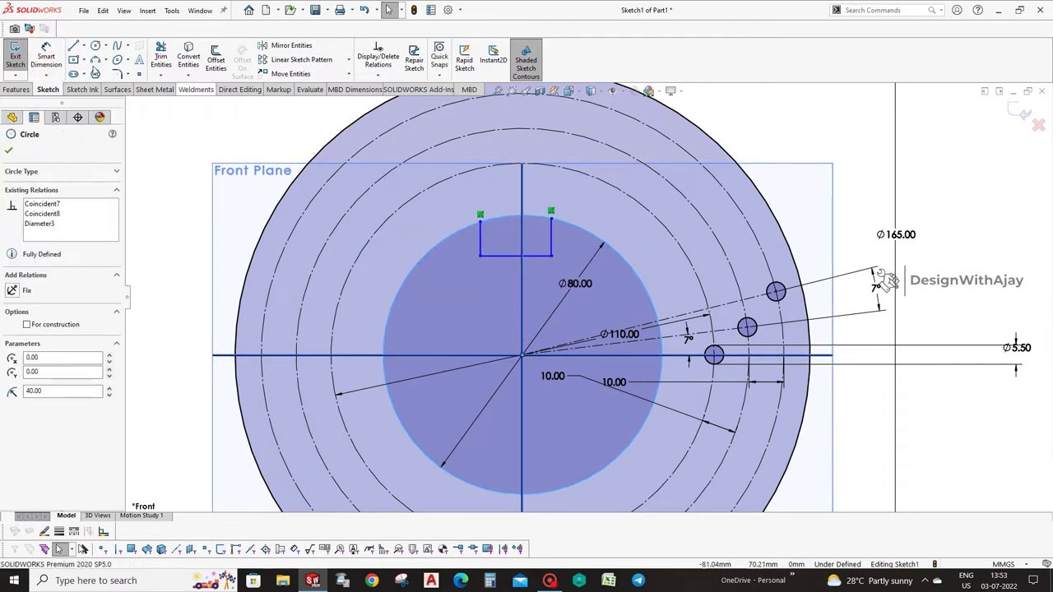
pyautogui.click(46, 56)
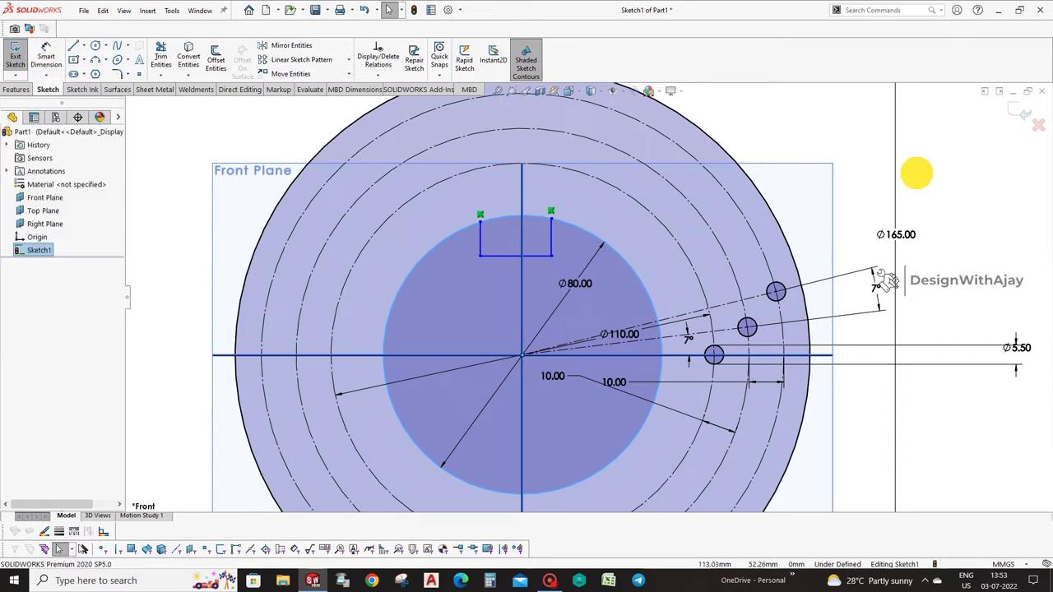
pyautogui.click(912, 170)
# Step: Dimension the notch 6 mm either side of centre and add its depth dimension
pyautogui.click(43, 56)
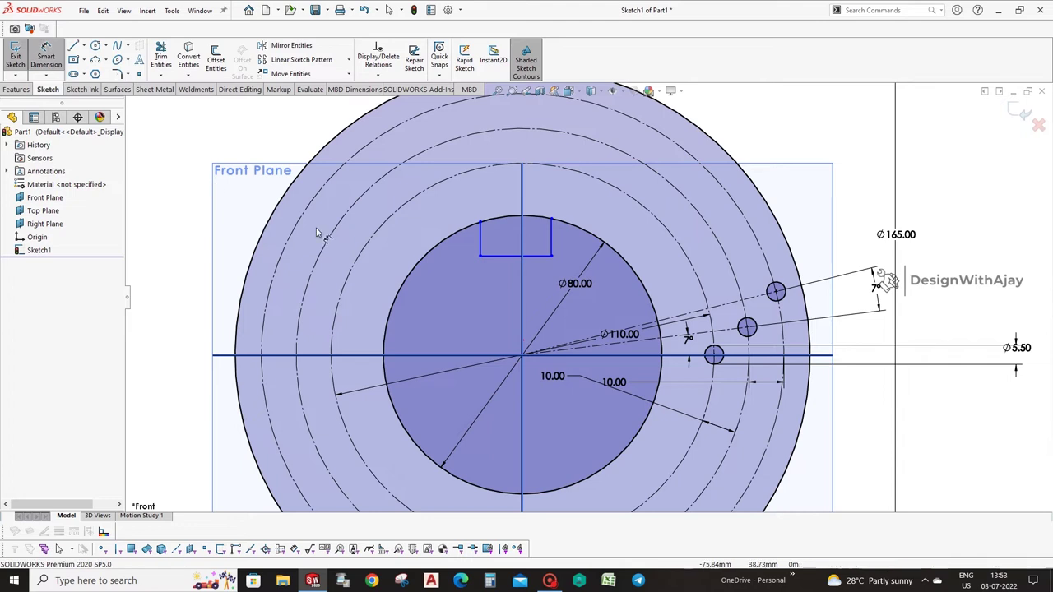
pyautogui.click(528, 232)
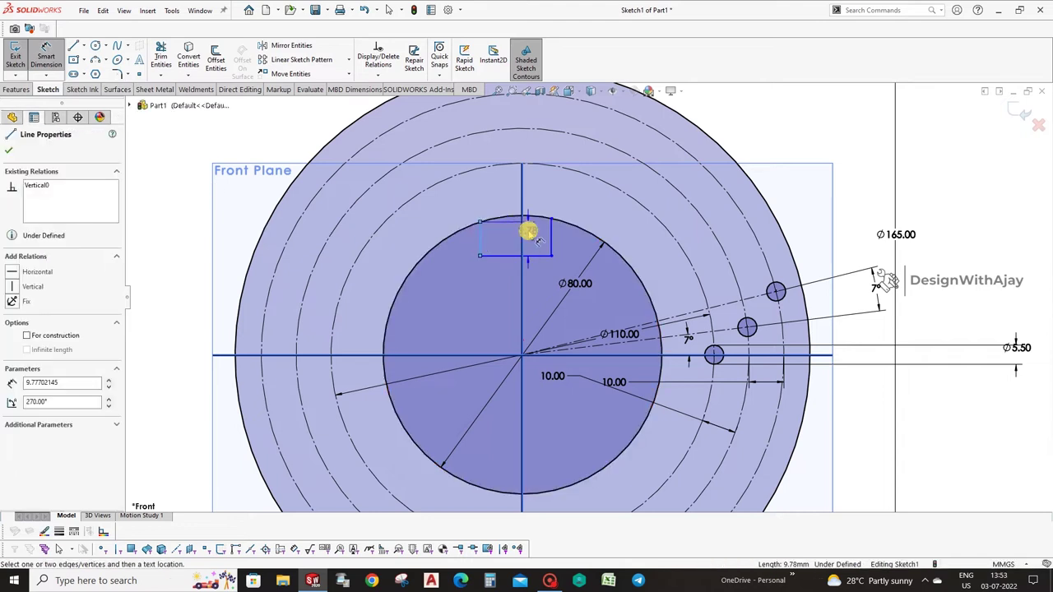
pyautogui.click(505, 265)
pyautogui.write('6')
pyautogui.press('Return')
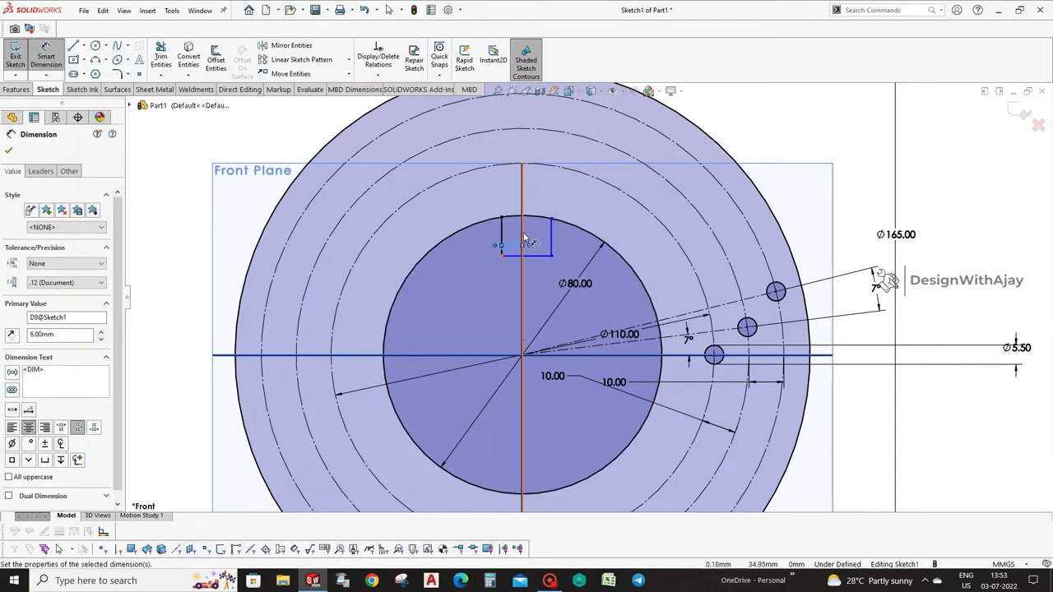
pyautogui.click(553, 239)
pyautogui.click(536, 235)
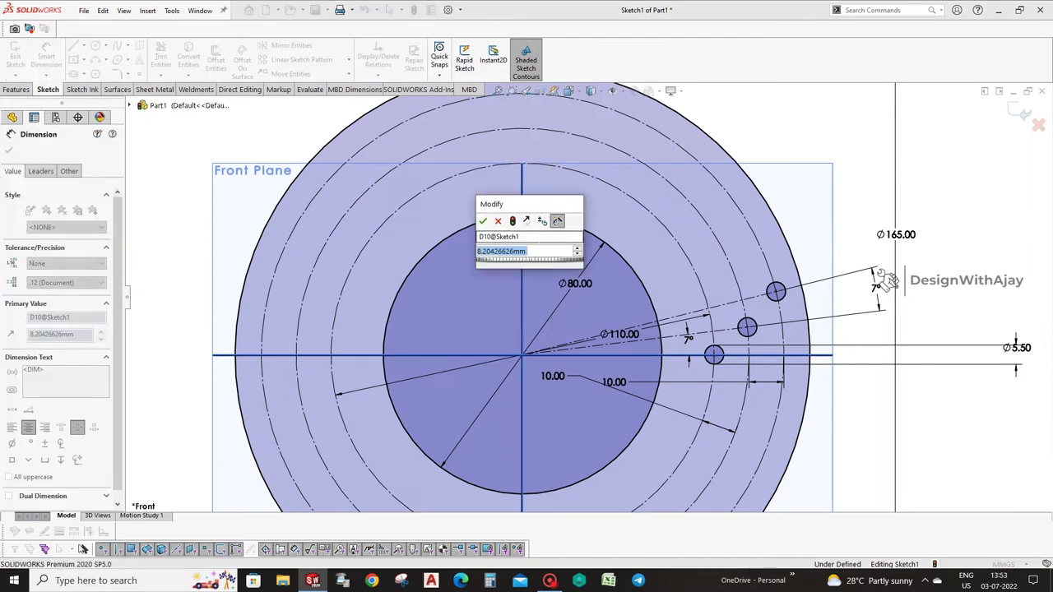
pyautogui.write('6')
pyautogui.press('Return')
pyautogui.click(498, 247)
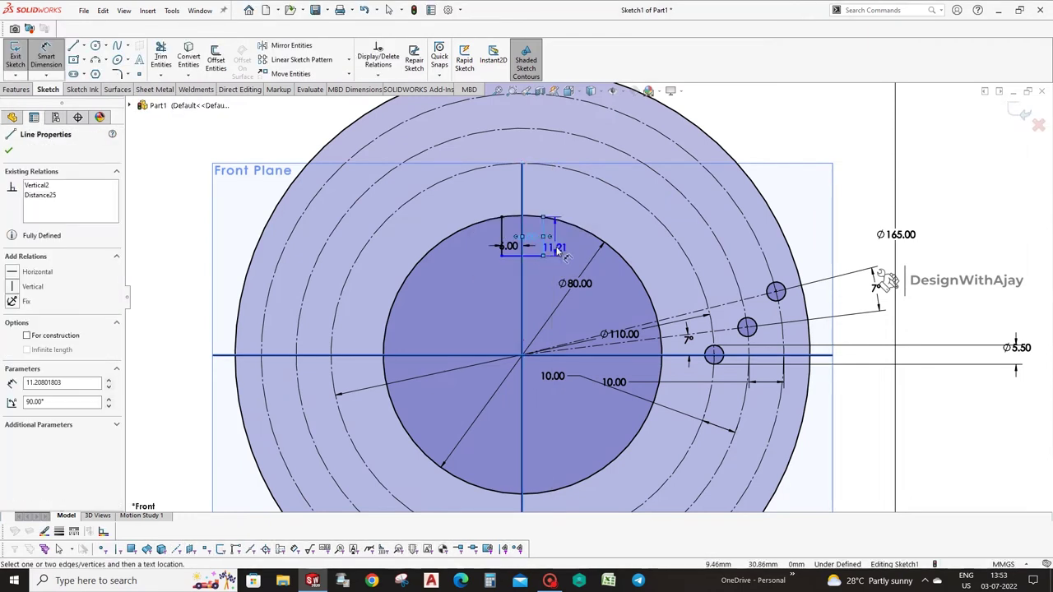
pyautogui.click(504, 216)
pyautogui.write('6')
pyautogui.press('Return')
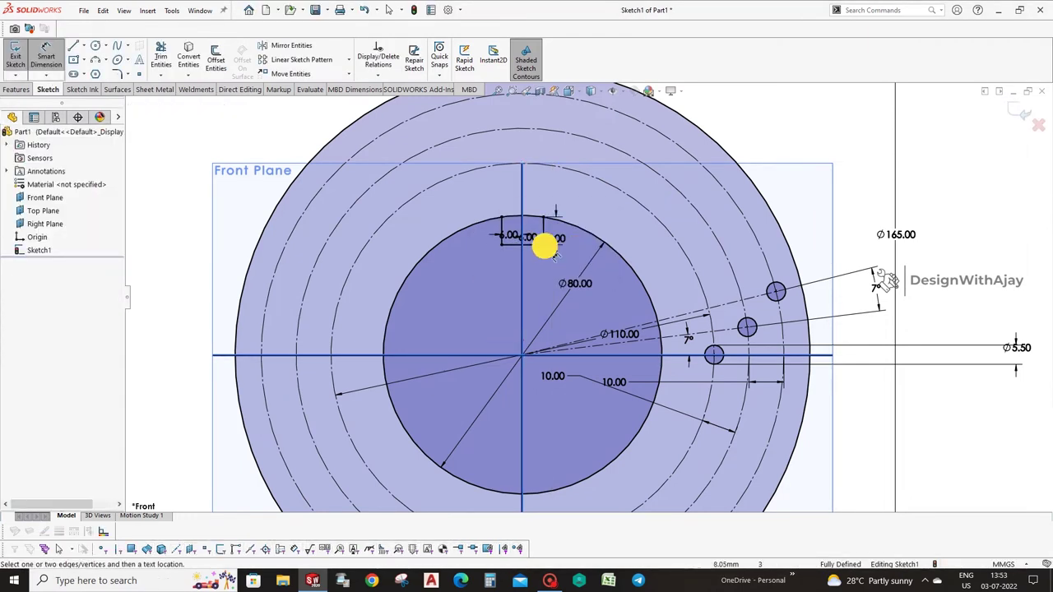
pyautogui.click(161, 60)
pyautogui.scroll(2, 475, 227)
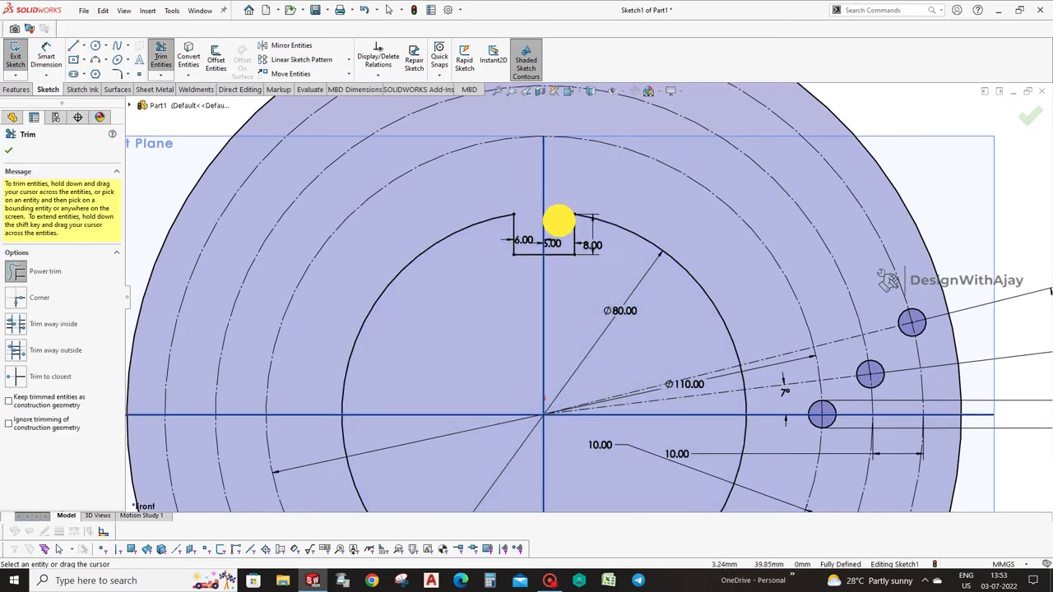
# Step: Apply R3.00 sketch fillets to the notch's top-left and top-right corners
pyautogui.press('Escape')
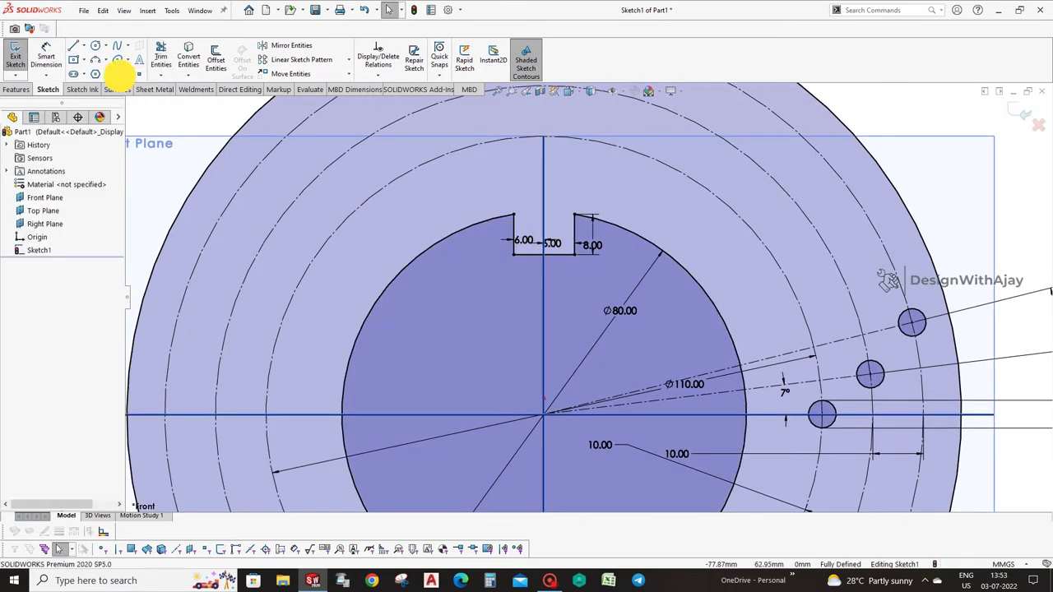
pyautogui.click(118, 73)
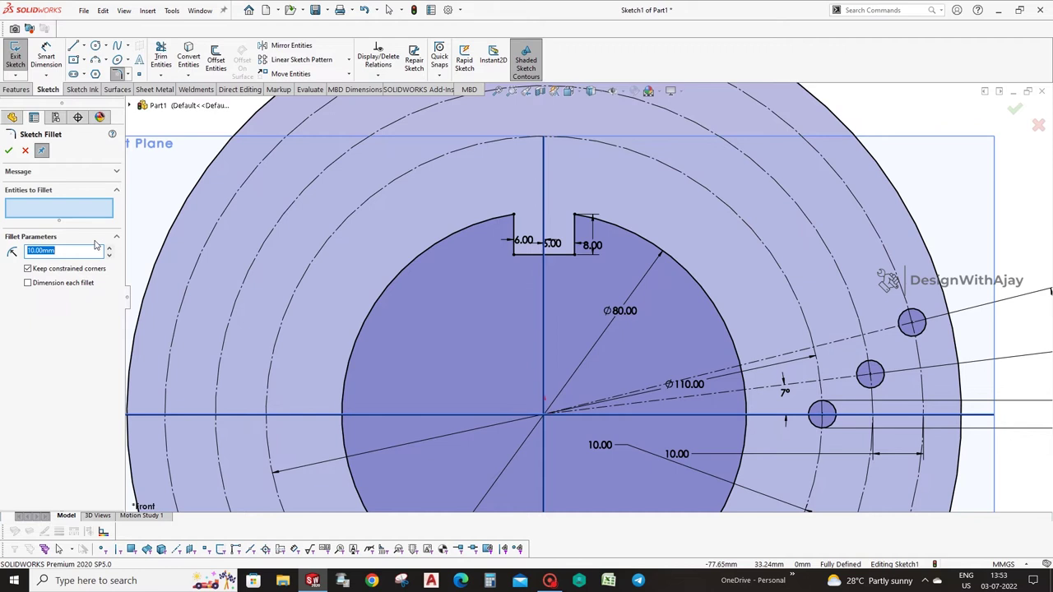
pyautogui.write('2')
pyautogui.click(504, 219)
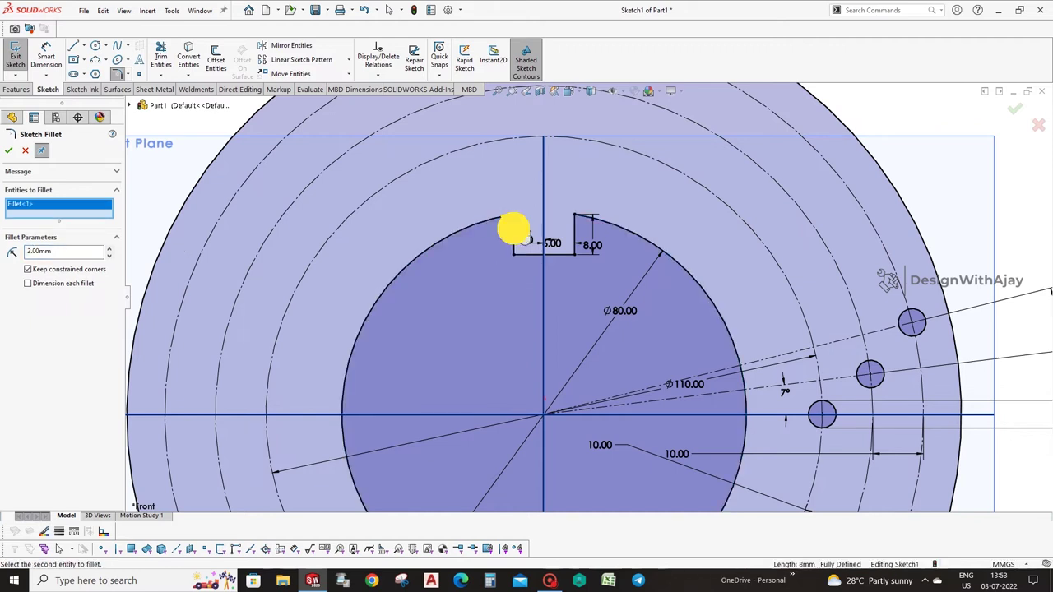
pyautogui.click(586, 219)
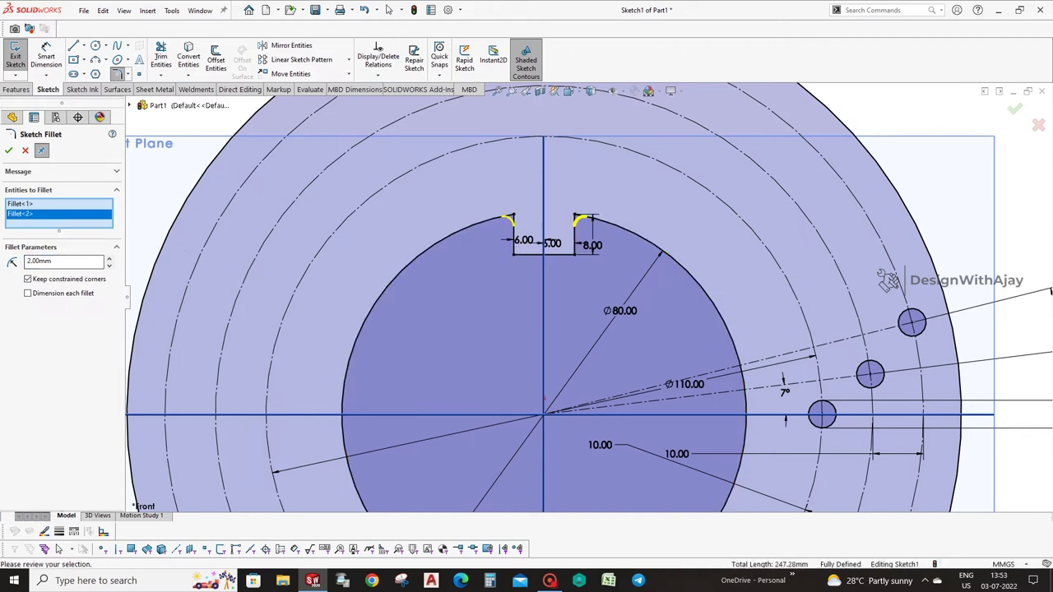
pyautogui.click(110, 261)
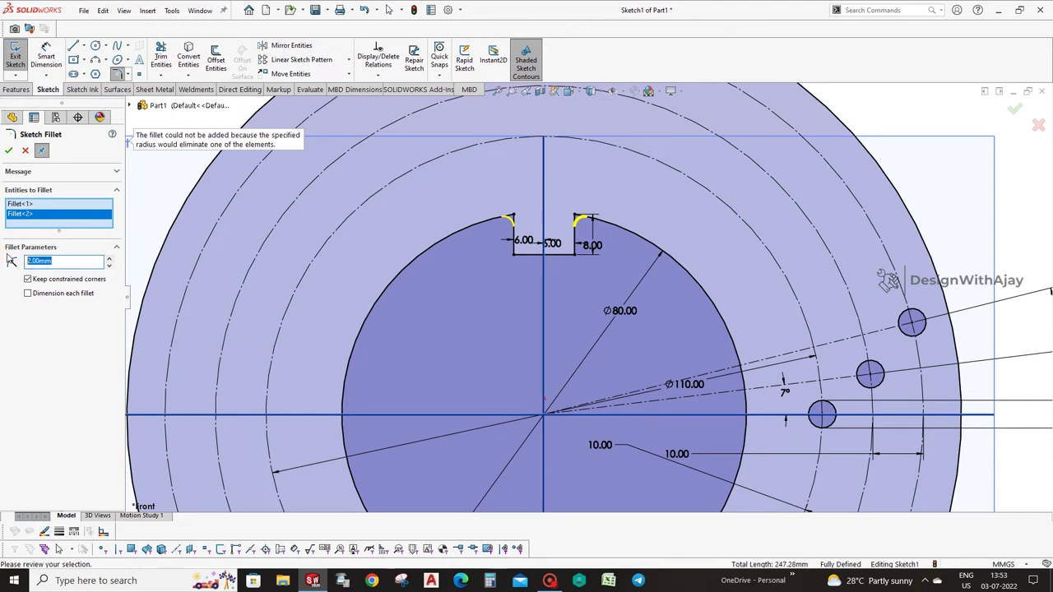
pyautogui.write('3')
pyautogui.click(434, 293)
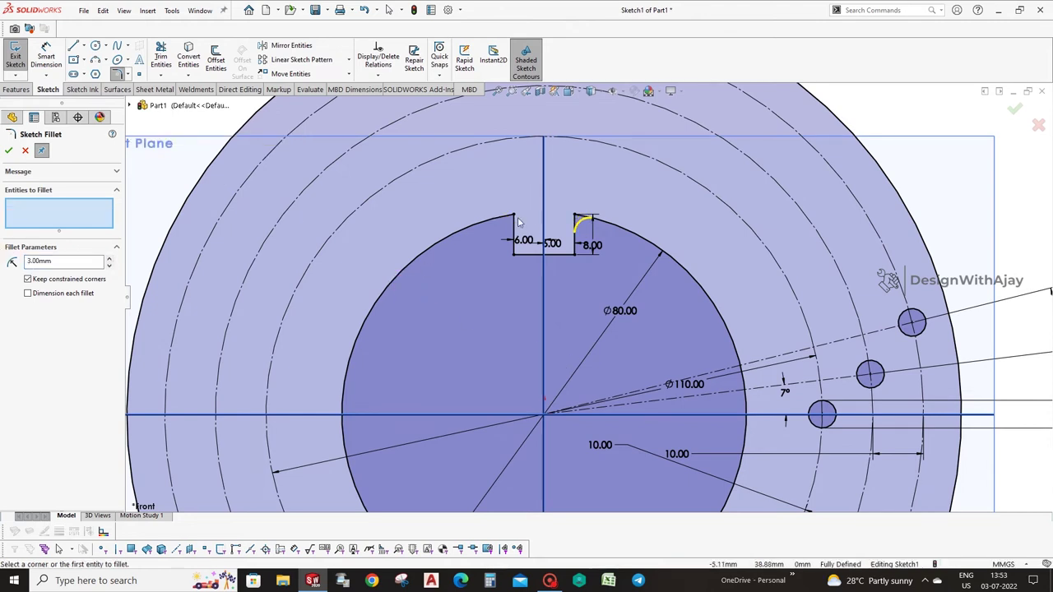
pyautogui.click(517, 220)
pyautogui.click(15, 149)
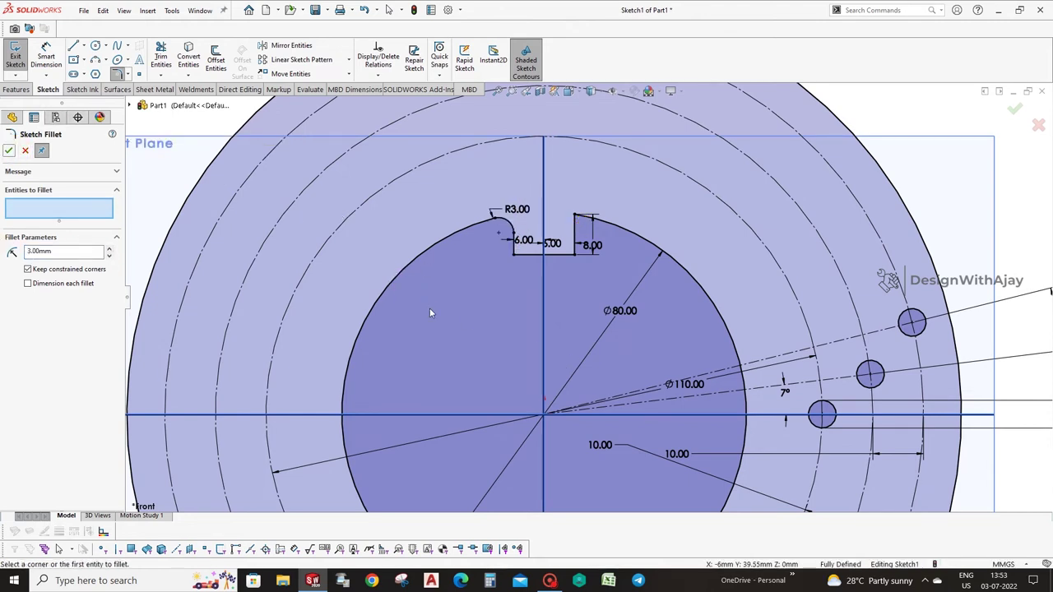
pyautogui.click(580, 221)
pyautogui.click(14, 149)
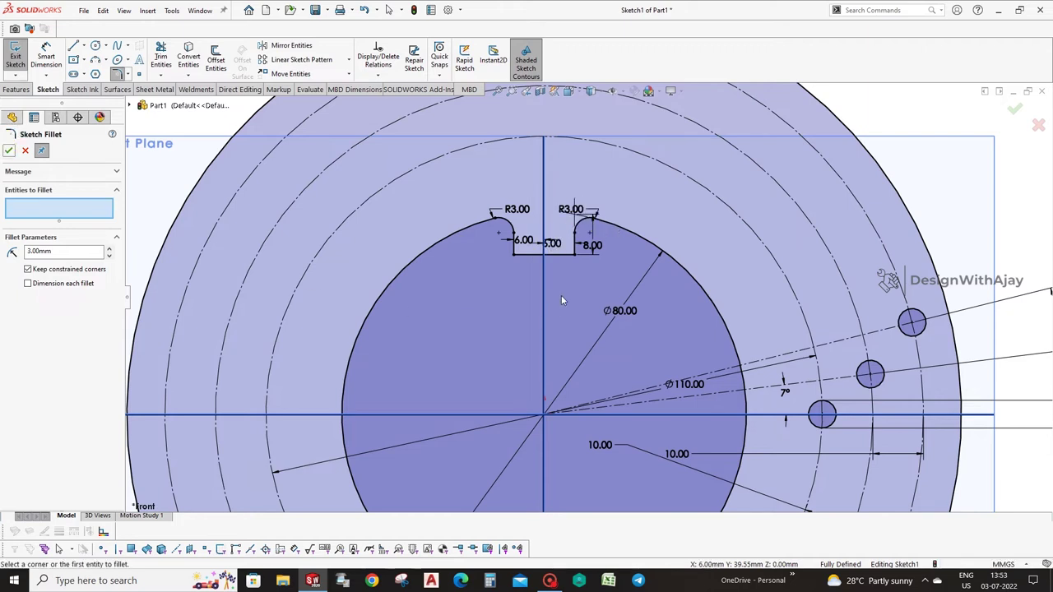
pyautogui.press('Escape')
# Step: Select the notch's bottom line, side lines and fillet arcs as the pattern entities
pyautogui.click(566, 255)
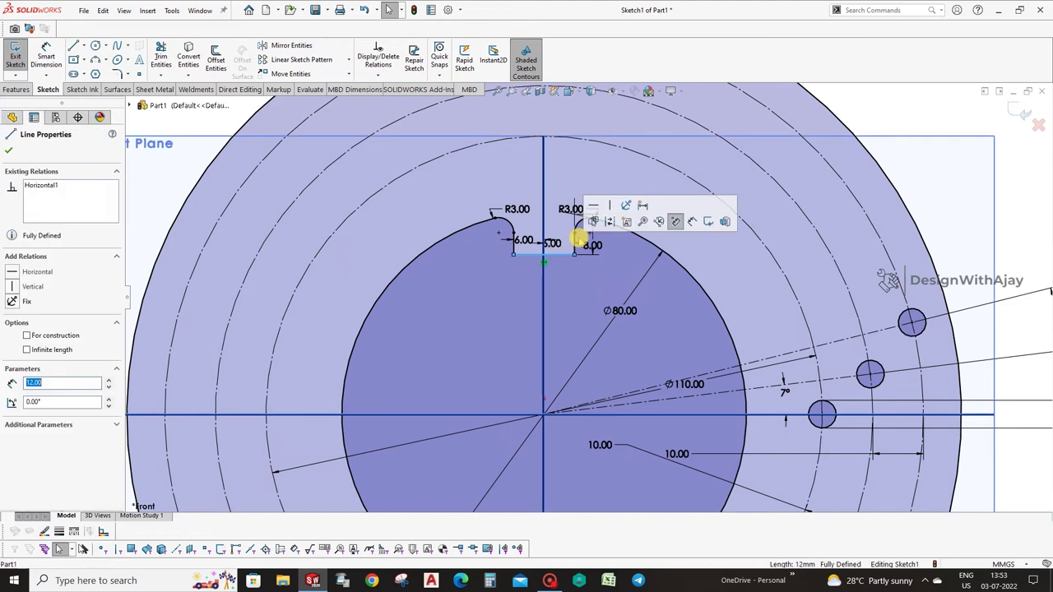
pyautogui.scroll(-2, 569, 239)
pyautogui.scroll(-2, 576, 245)
pyautogui.keyDown('ctrl'); pyautogui.click(576, 245); pyautogui.keyUp('ctrl')
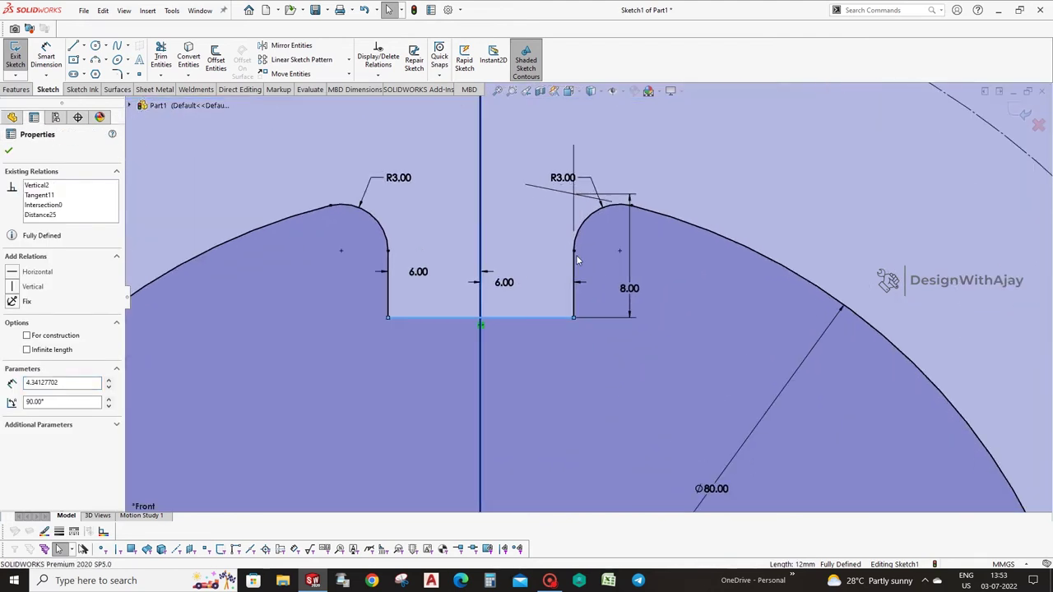
pyautogui.keyDown('ctrl'); pyautogui.click(576, 233); pyautogui.keyUp('ctrl')
pyautogui.keyDown('ctrl'); pyautogui.click(370, 217); pyautogui.keyUp('ctrl')
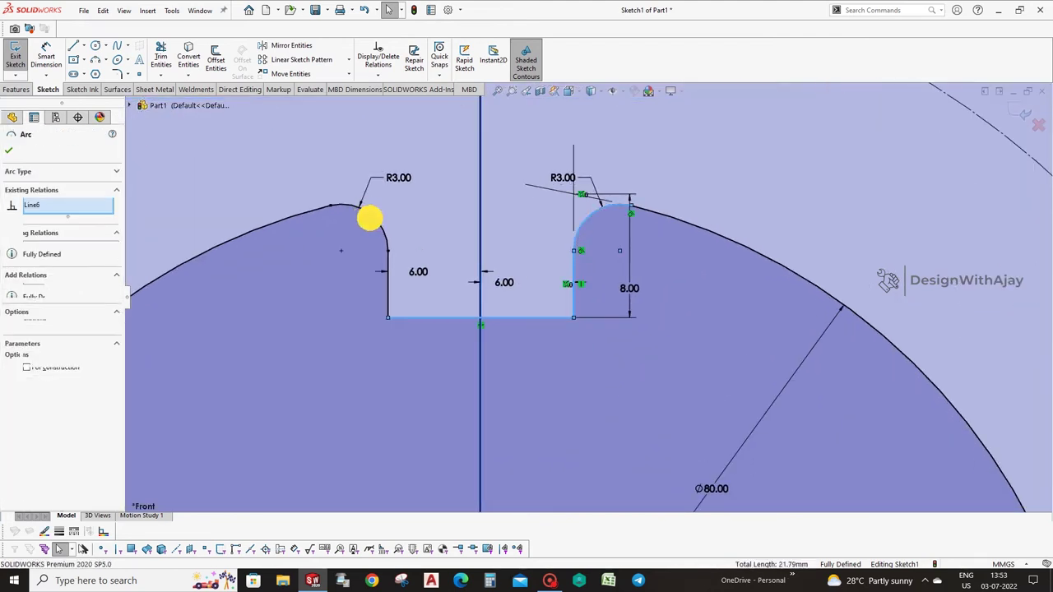
pyautogui.keyDown('ctrl'); pyautogui.click(388, 287); pyautogui.keyUp('ctrl')
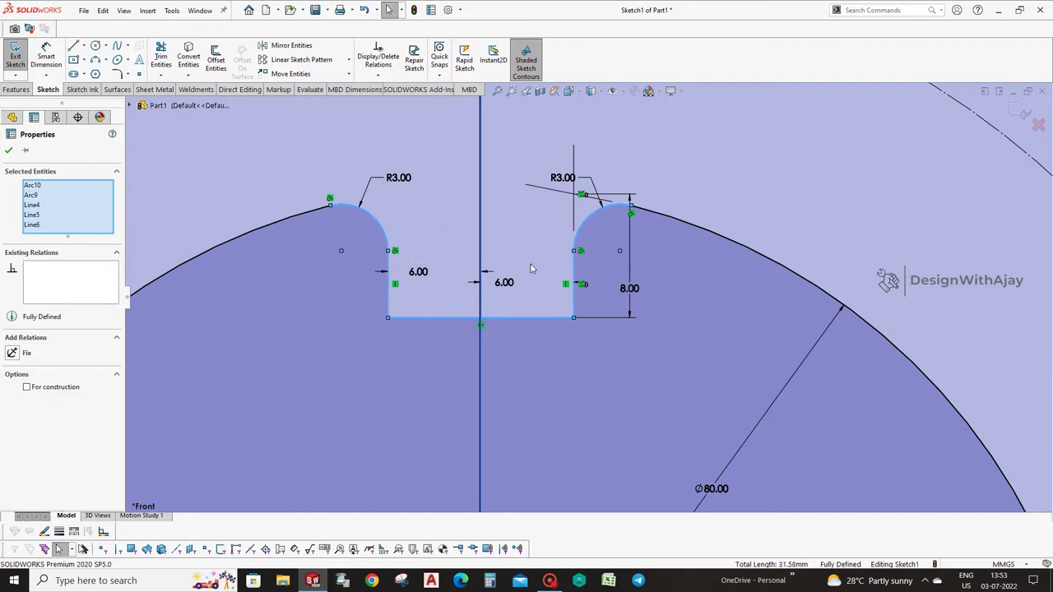
pyautogui.press('f')
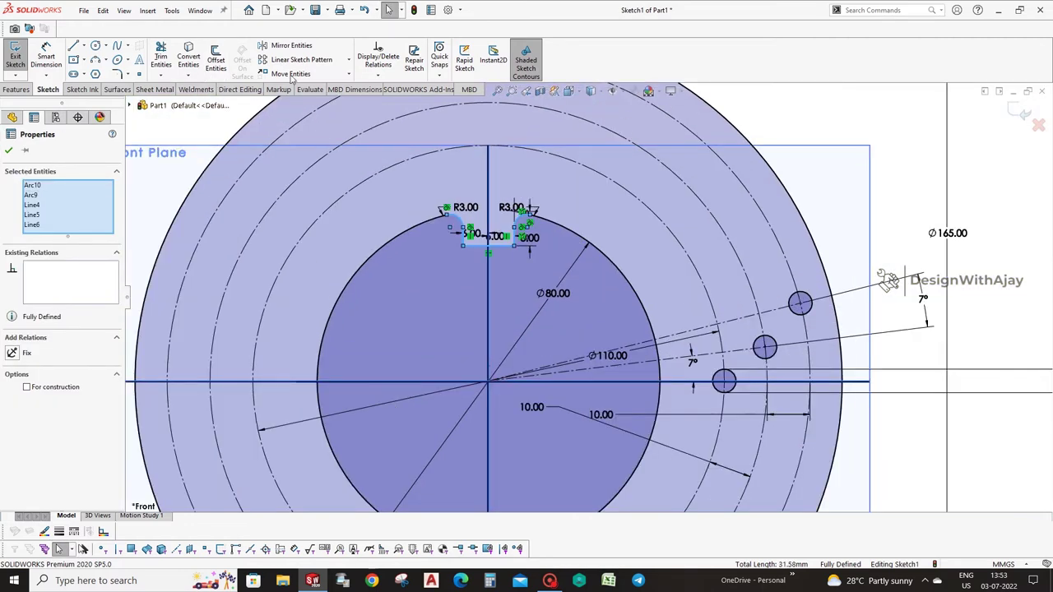
# Step: Circular-pattern the selected notch entities into 6 instances over 360° around the Ø80 bore
pyautogui.click(349, 65)
pyautogui.click(362, 79)
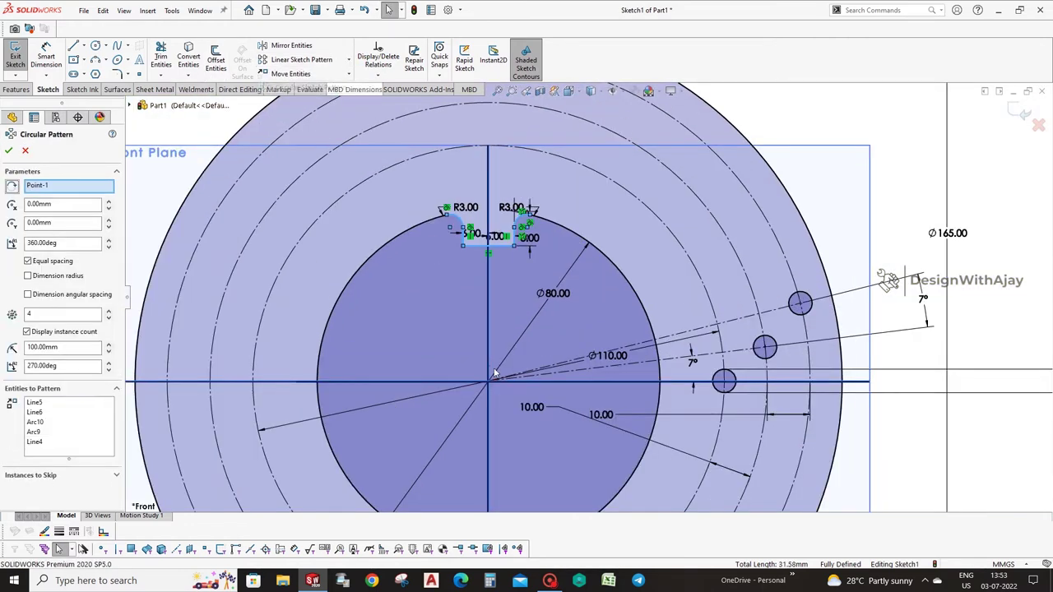
pyautogui.doubleClick(57, 313)
pyautogui.write('6')
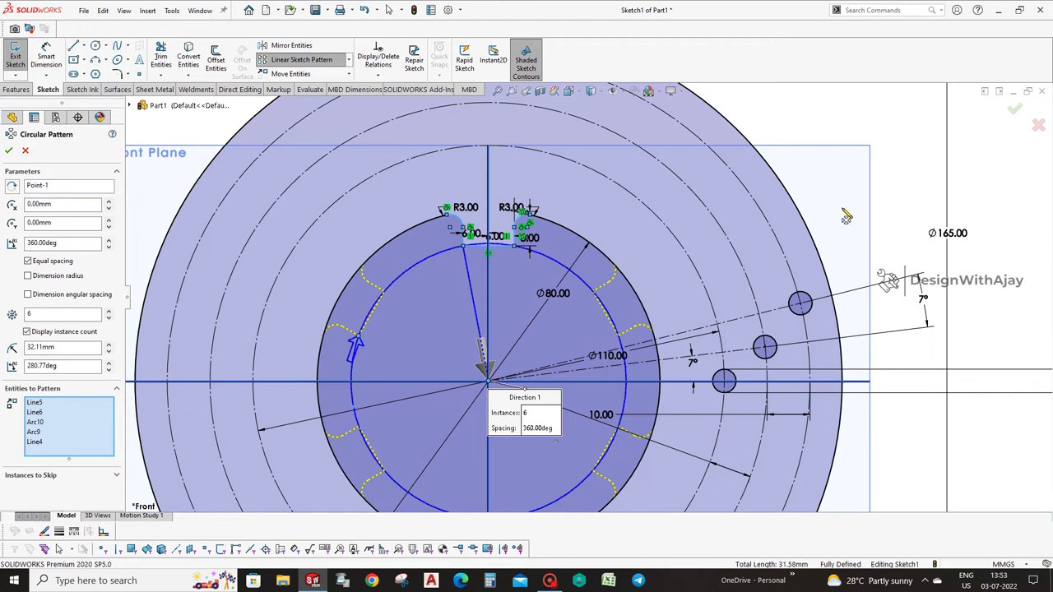
pyautogui.press('Return')
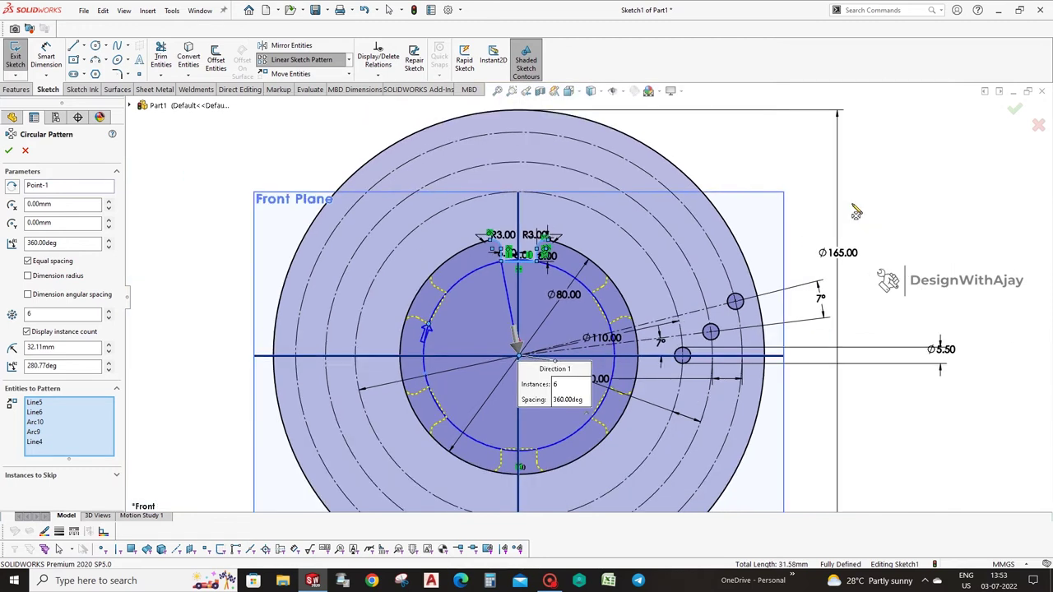
pyautogui.scroll(-1, 506, 260)
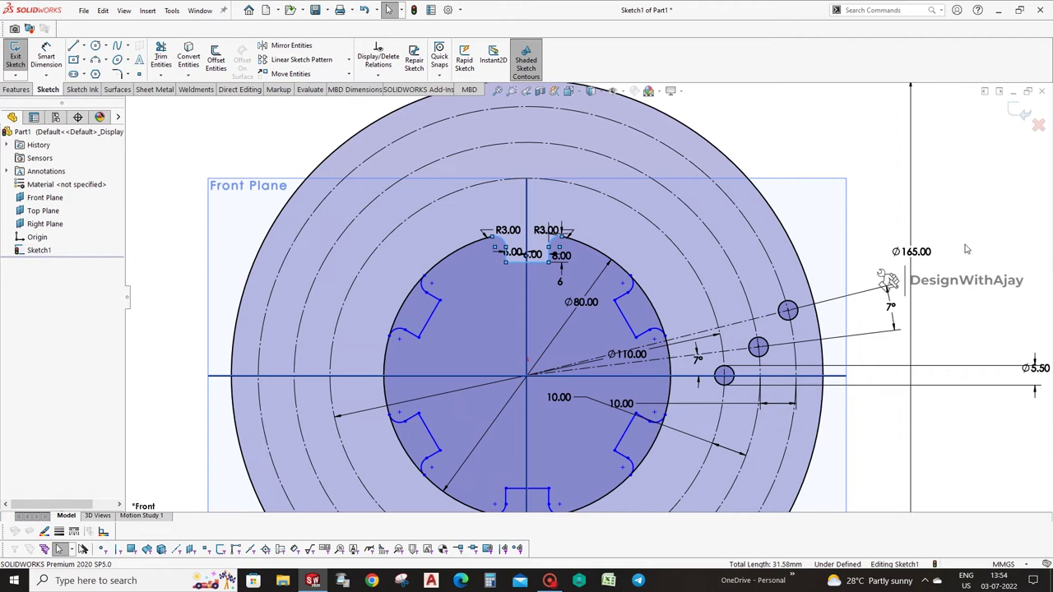
# Step: Power Trim the bore circle's arcs across each notch mouth, leaving one continuous splined profile
pyautogui.click(161, 58)
pyautogui.moveTo(396, 297); pyautogui.dragTo(410, 310)
pyautogui.click(404, 454)
pyautogui.scroll(2, 467, 465)
pyautogui.scroll(-2, 551, 414)
pyautogui.click(552, 414)
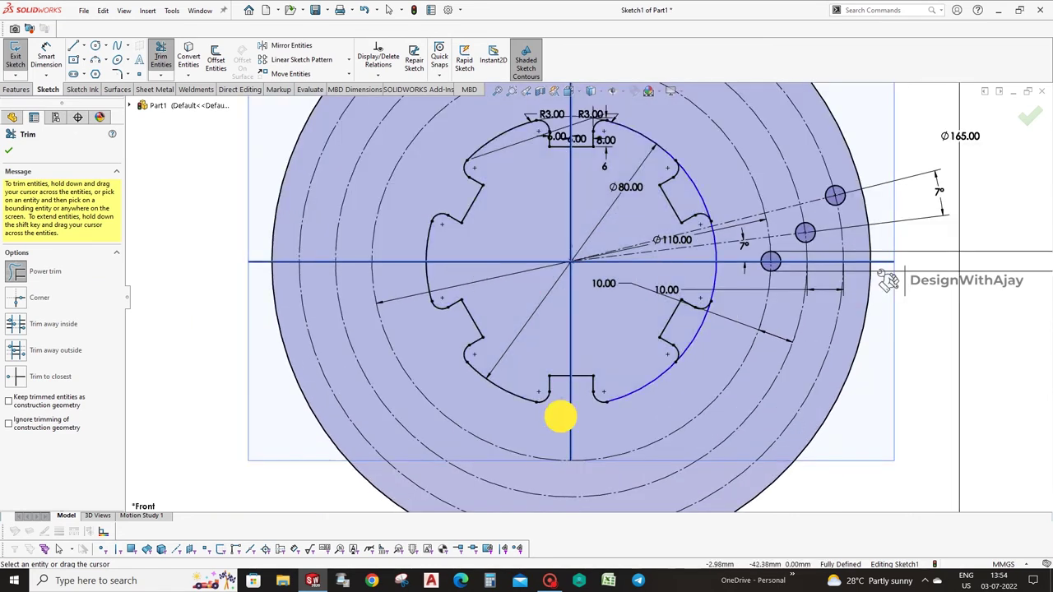
pyautogui.scroll(2, 494, 345)
pyautogui.scroll(-2, 551, 247)
pyautogui.click(686, 394)
pyautogui.moveTo(694, 398); pyautogui.dragTo(688, 316)
pyautogui.scroll(2, 658, 263)
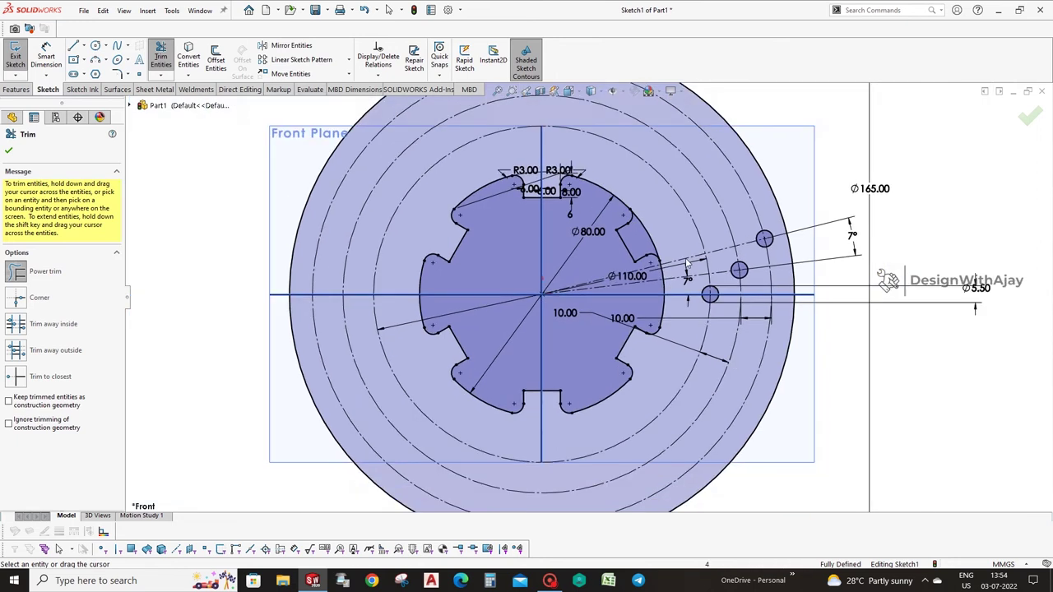
pyautogui.scroll(-2, 642, 231)
pyautogui.scroll(1, 613, 243)
pyautogui.scroll(-1, 604, 245)
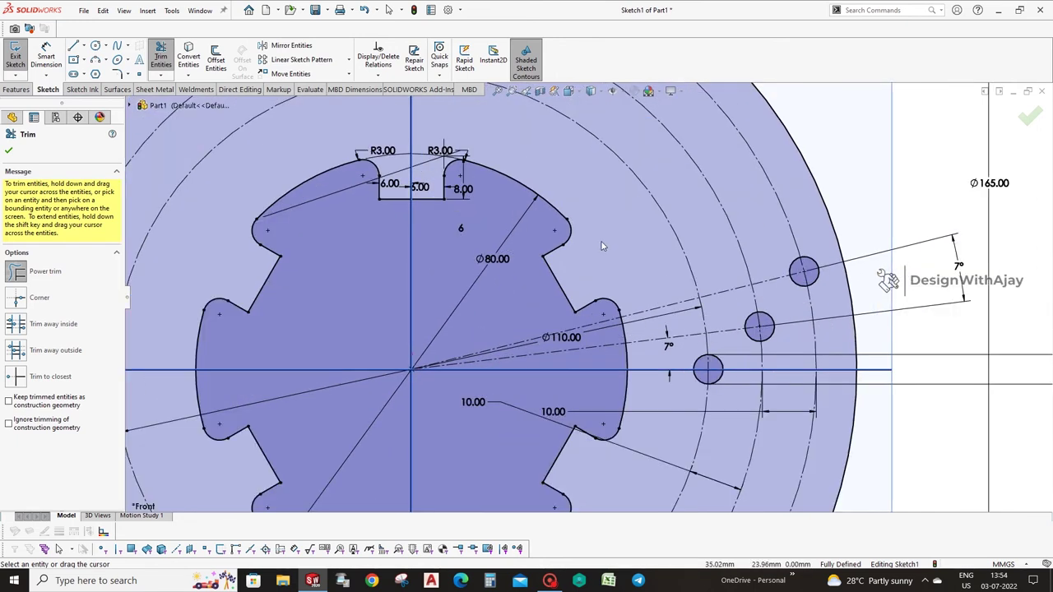
pyautogui.scroll(3, 601, 246)
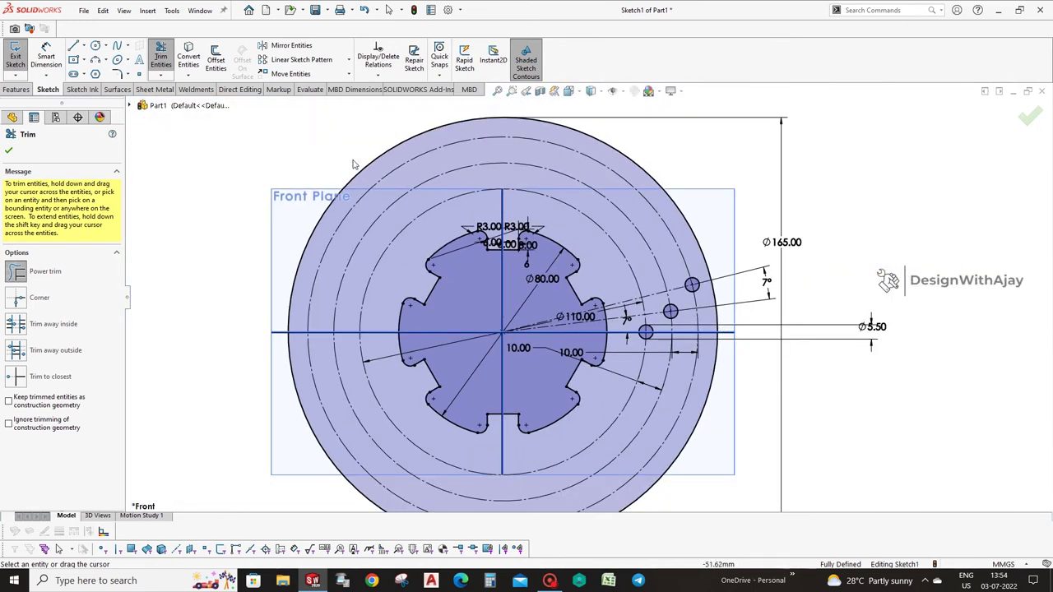
pyautogui.click(9, 150)
pyautogui.scroll(-2, 650, 332)
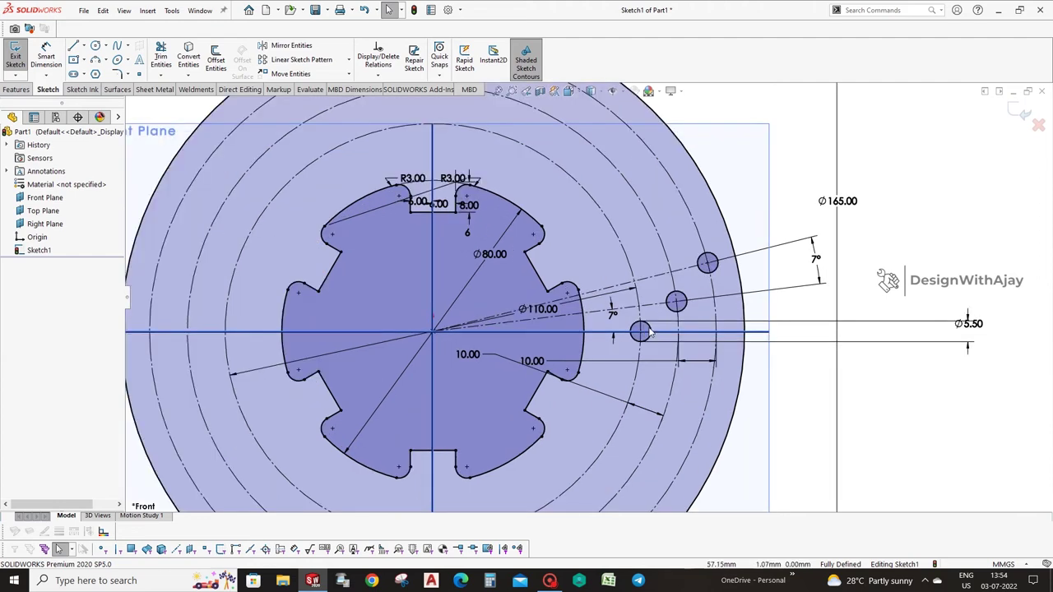
# Step: Select the three Ø5.50 circles and circular-pattern them with 14 instances about the origin
pyautogui.click(641, 331)
pyautogui.keyDown('ctrl'); pyautogui.click(676, 302); pyautogui.keyUp('ctrl')
pyautogui.scroll(-2, 671, 300)
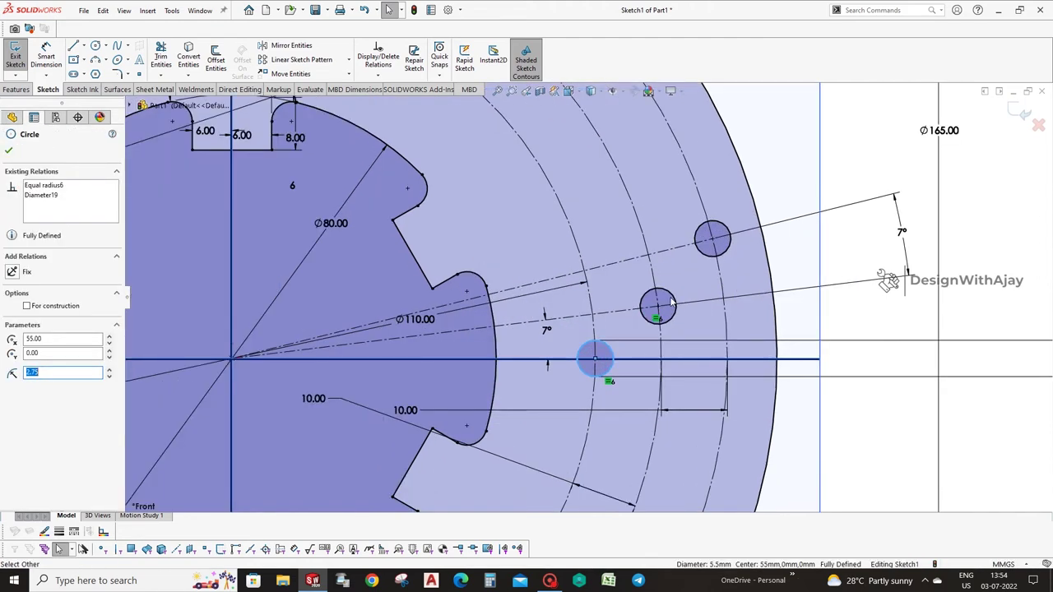
pyautogui.keyDown('ctrl'); pyautogui.click(712, 239); pyautogui.keyUp('ctrl')
pyautogui.scroll(4, 659, 269)
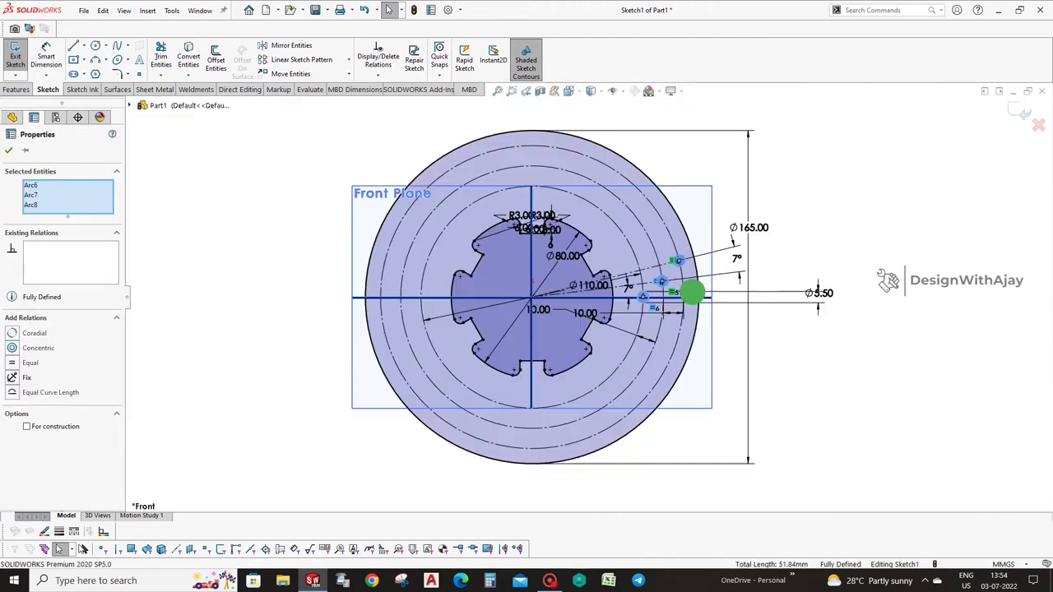
pyautogui.click(349, 60)
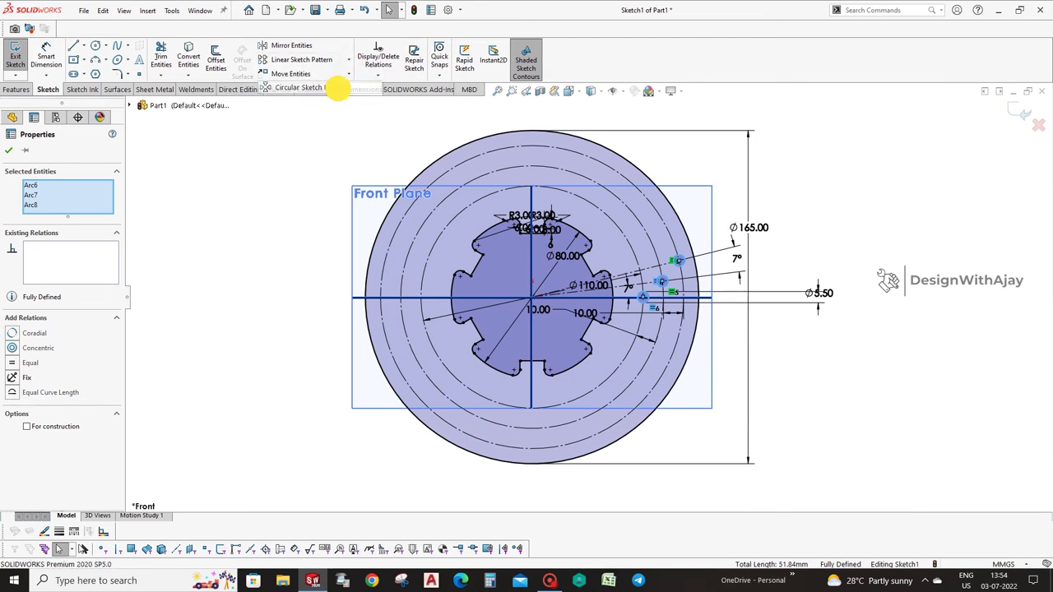
pyautogui.click(334, 89)
pyautogui.doubleClick(74, 311)
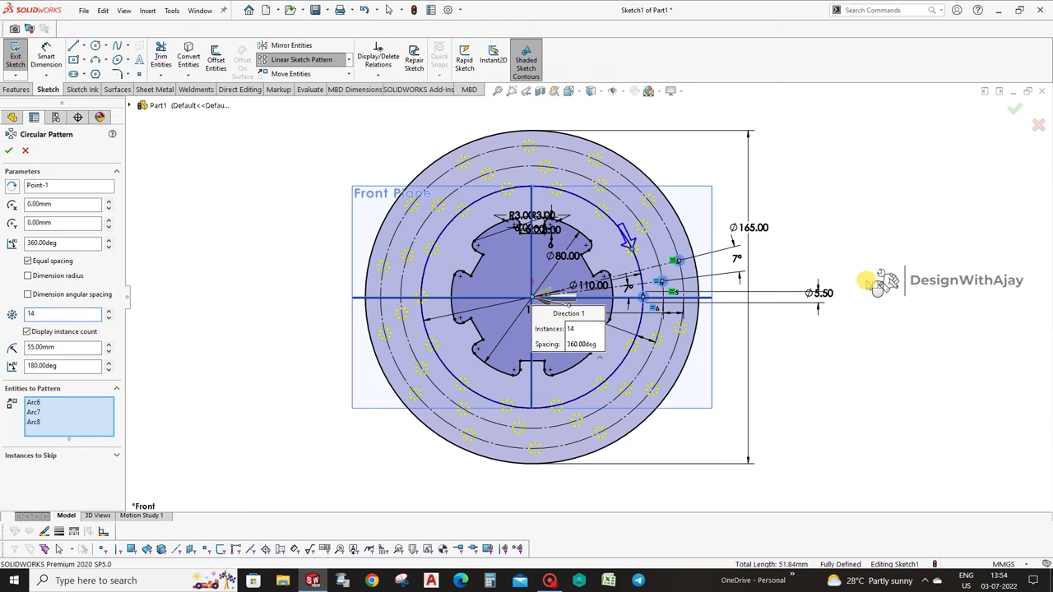
pyautogui.scroll(-2, 784, 208)
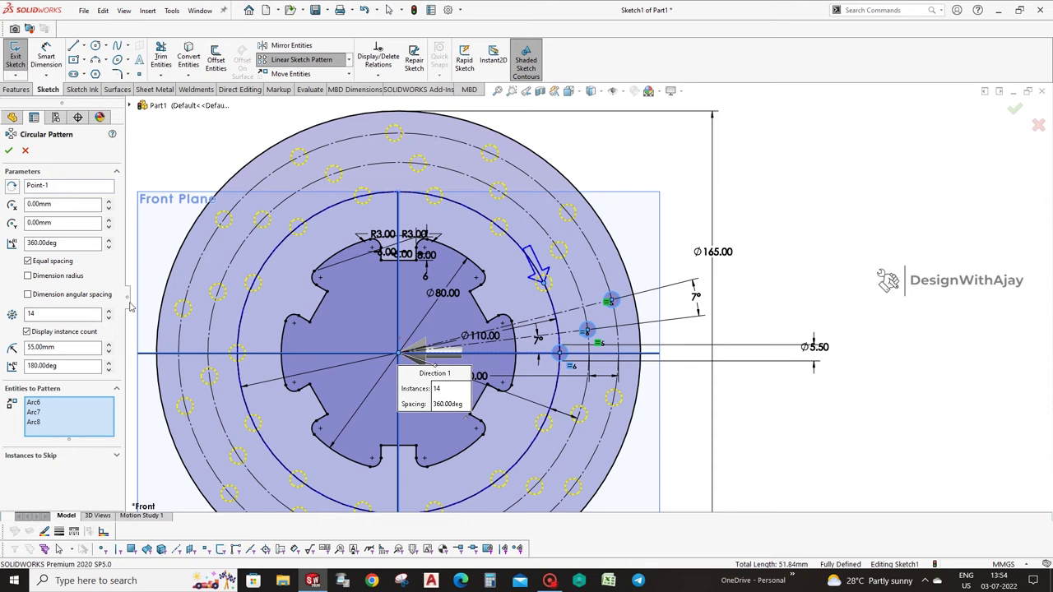
pyautogui.click(1016, 111)
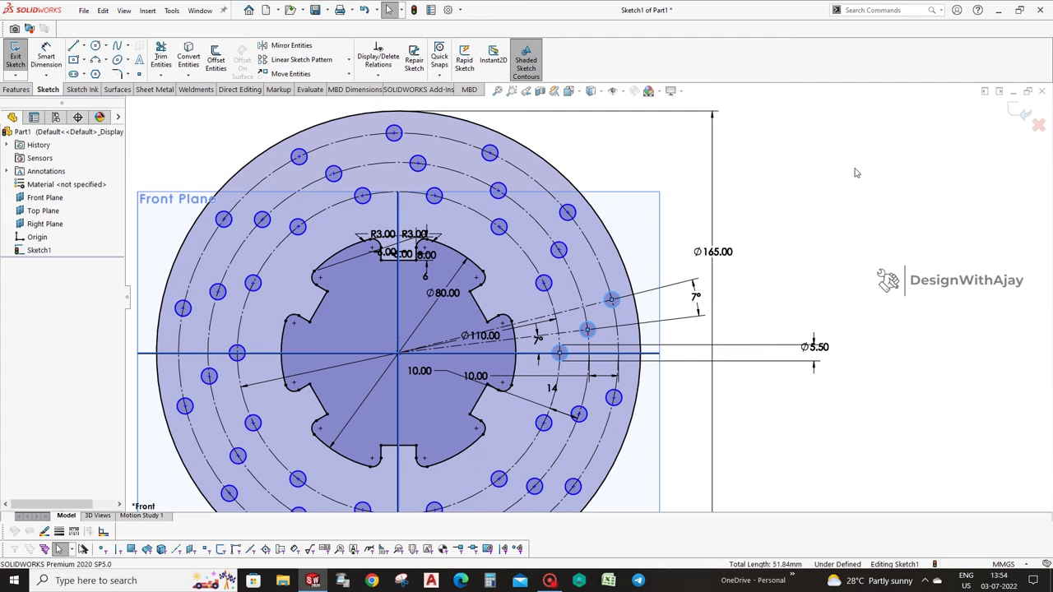
# Step: Extrude the sketch 8 mm with a Mid Plane end condition to create Boss-Extrude1
pyautogui.click(16, 90)
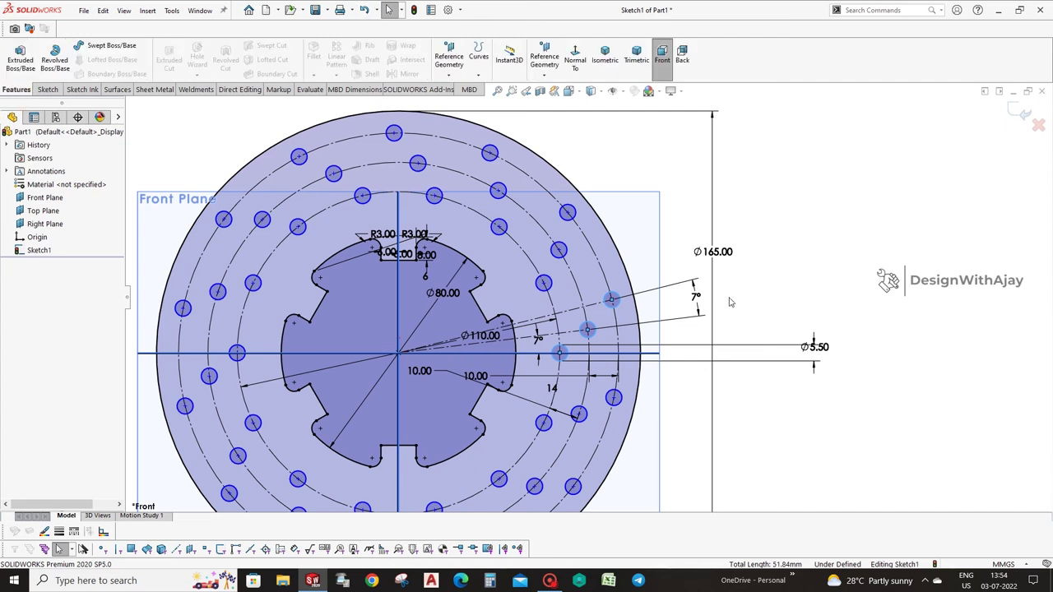
pyautogui.click(19, 58)
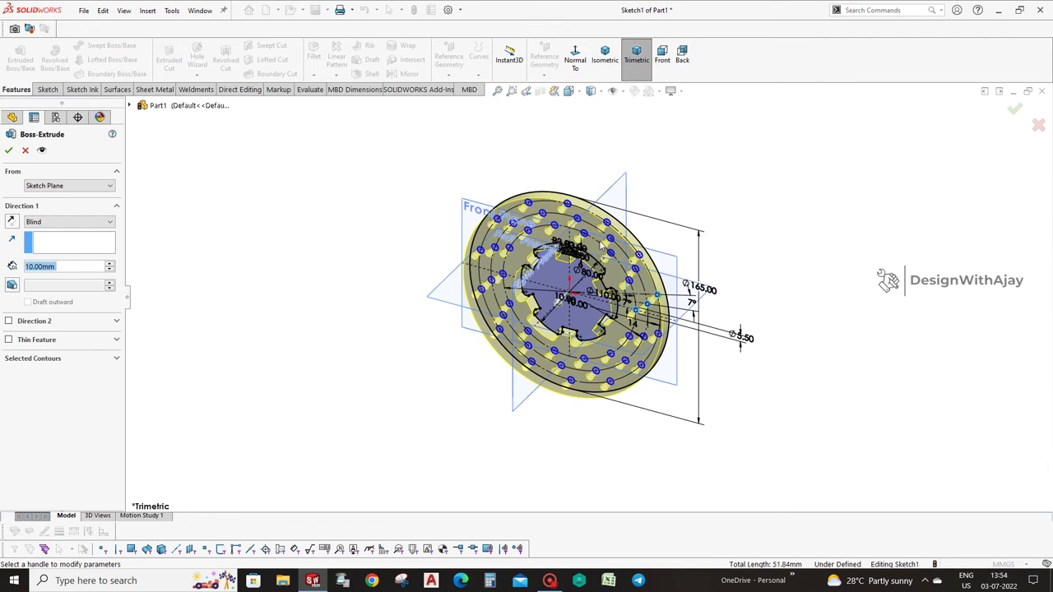
pyautogui.moveTo(766, 365); pyautogui.dragTo(841, 238, button='middle')
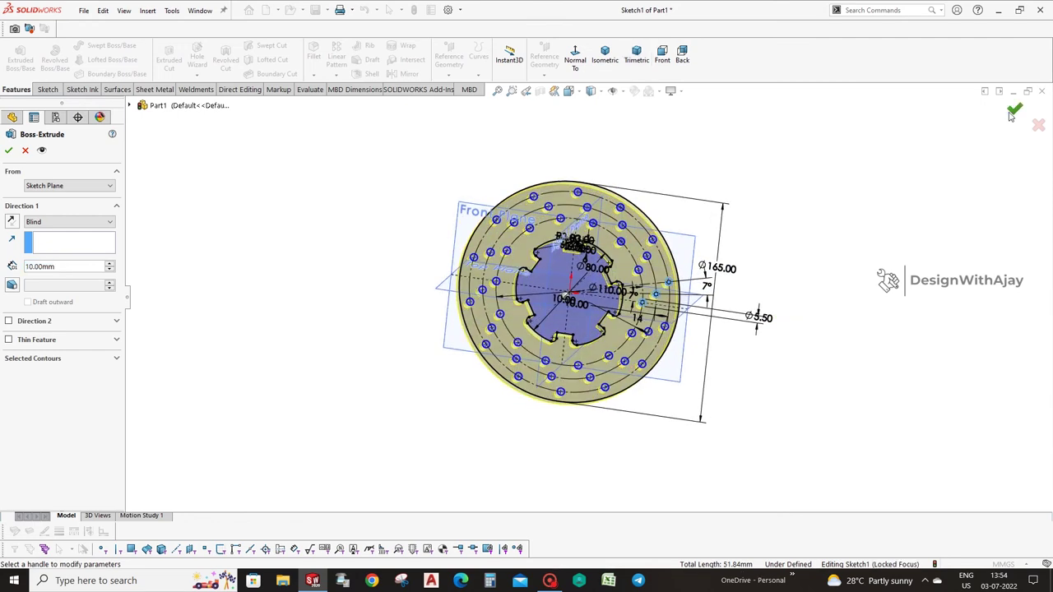
pyautogui.doubleClick(60, 266)
pyautogui.write('8')
pyautogui.click(348, 282)
pyautogui.click(69, 222)
pyautogui.click(41, 276)
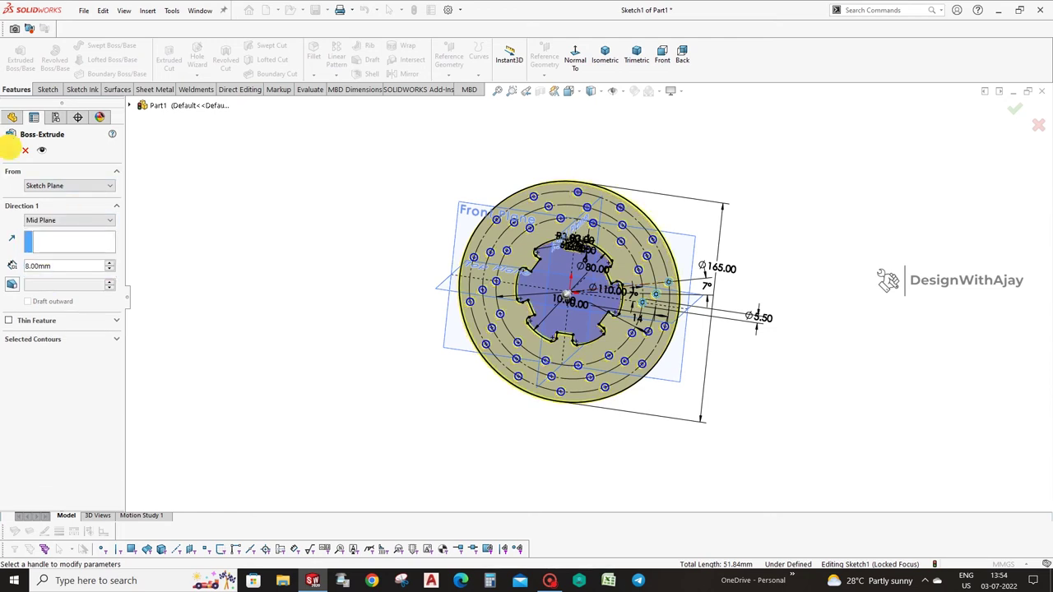
pyautogui.click(8, 149)
pyautogui.moveTo(696, 388)
pyautogui.mouseDown(button='middle')
pyautogui.moveTo(732, 393)
pyautogui.moveTo(687, 400)
pyautogui.mouseUp(button='middle')
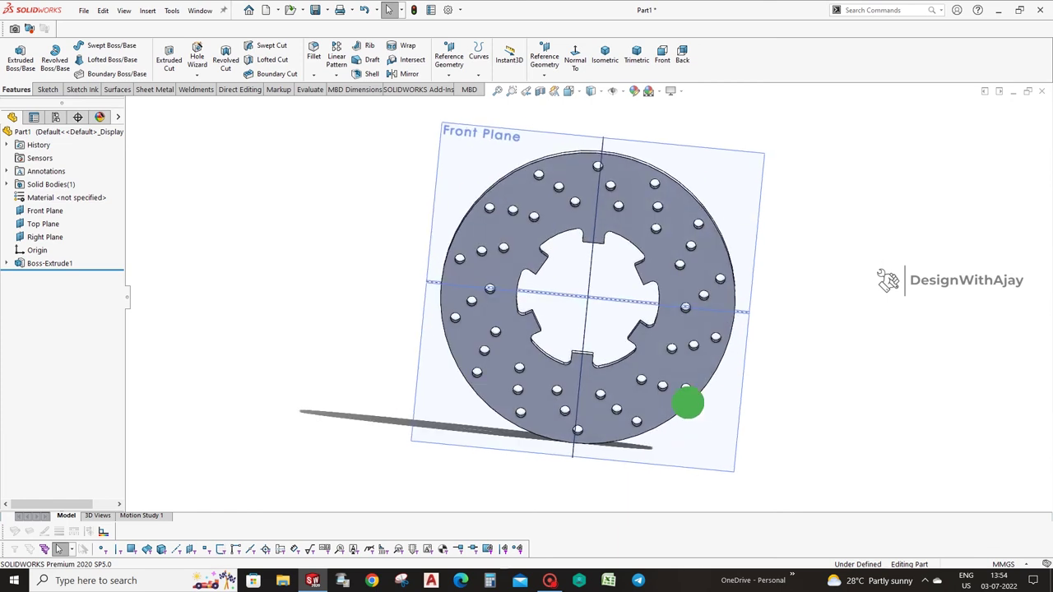
# Step: Sketch a circle on the disc's front face, centred on the centreline in the top notch
pyautogui.click(169, 58)
pyautogui.click(603, 229)
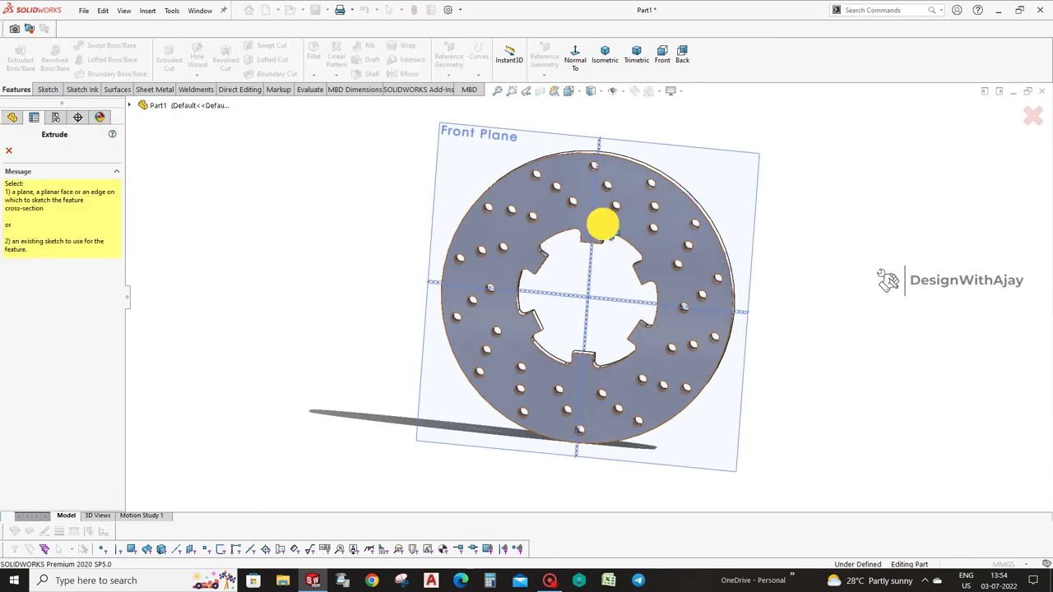
pyautogui.click(16, 91)
pyautogui.click(575, 57)
pyautogui.scroll(-4, 596, 269)
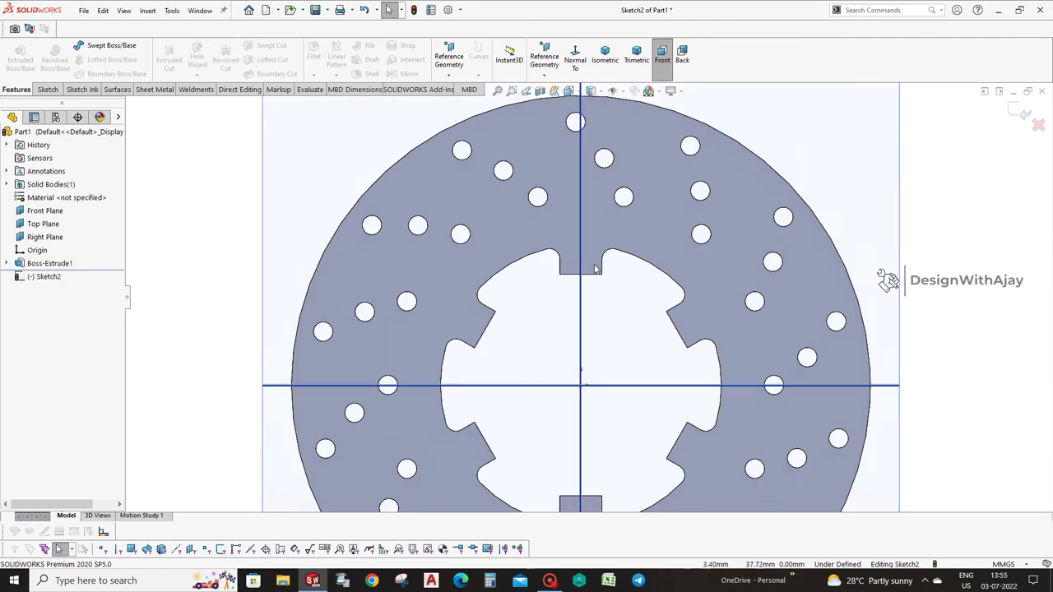
pyautogui.press('c')
pyautogui.scroll(-4, 618, 228)
pyautogui.click(565, 313)
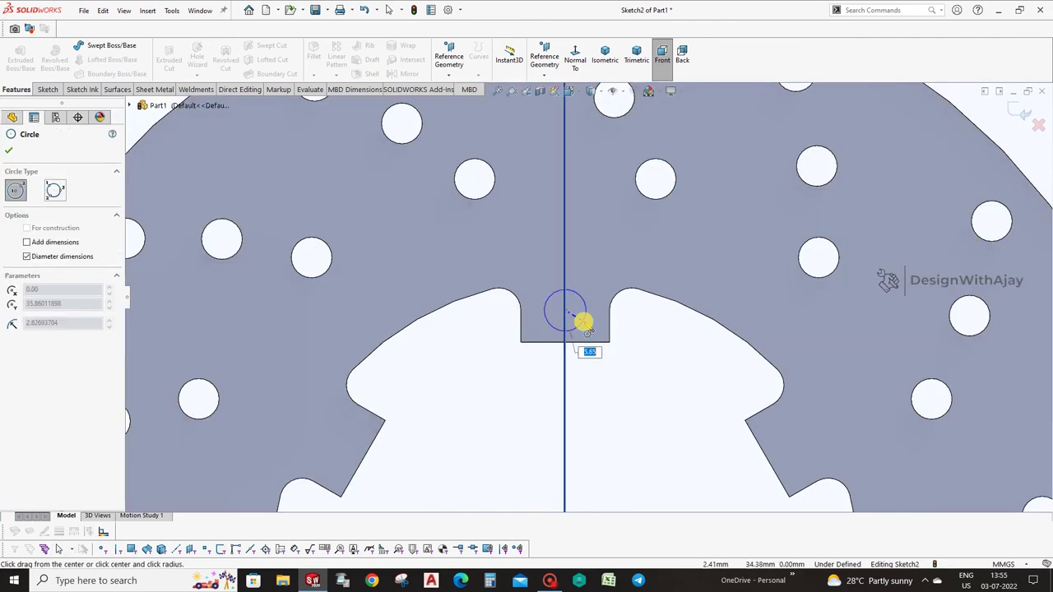
pyautogui.click(584, 324)
# Step: Dimension the circle Ø5 and 5 mm from the notch bottom, then cut it through the disc
pyautogui.moveTo(600, 381); pyautogui.dragTo(568, 307, button='right')
pyautogui.click(568, 308)
pyautogui.click(605, 277)
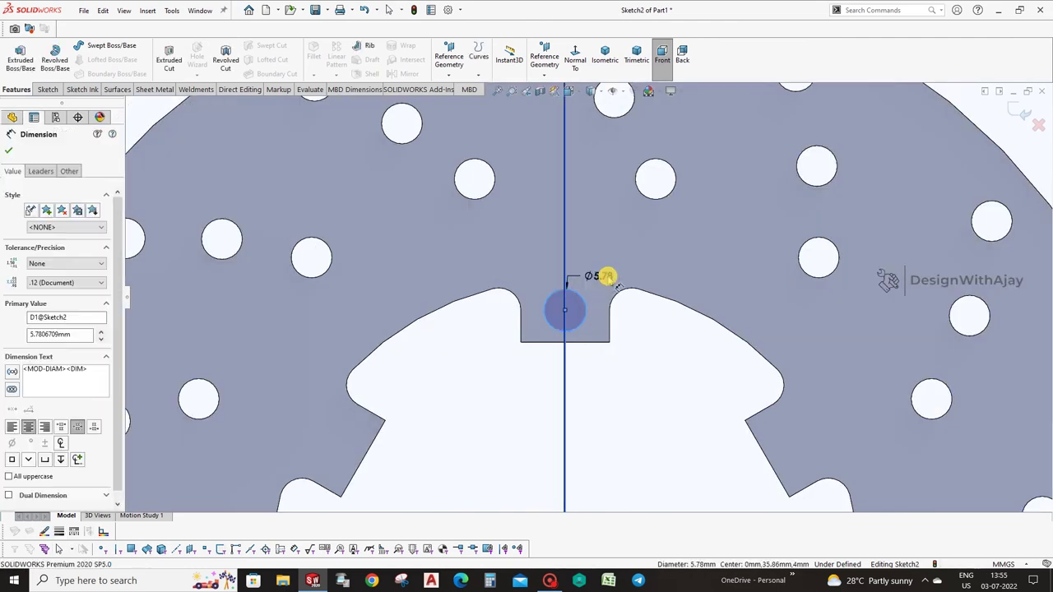
pyautogui.write('5')
pyautogui.press('Return')
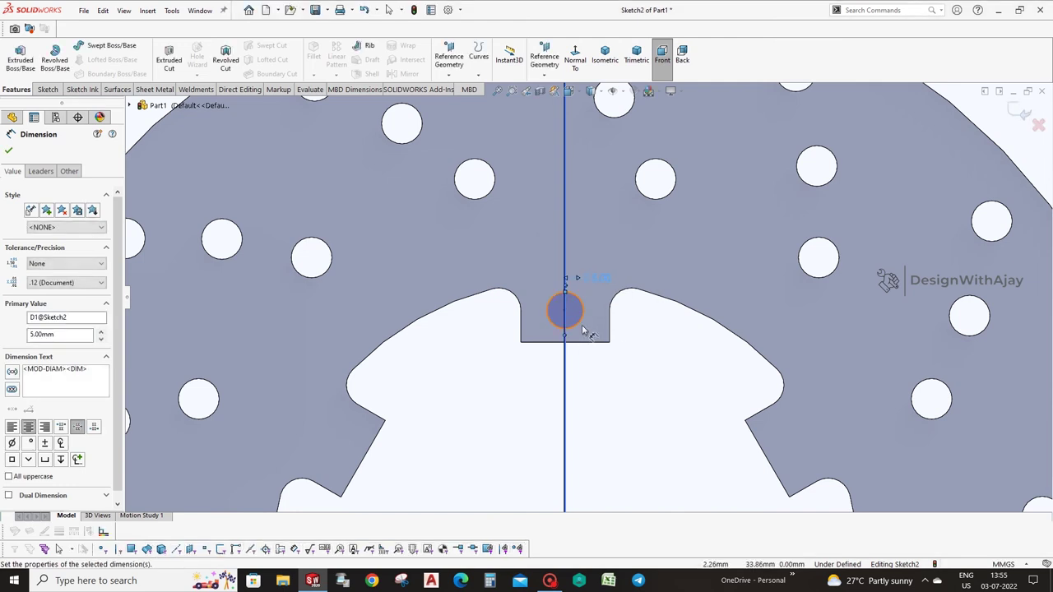
pyautogui.click(583, 333)
pyautogui.click(630, 321)
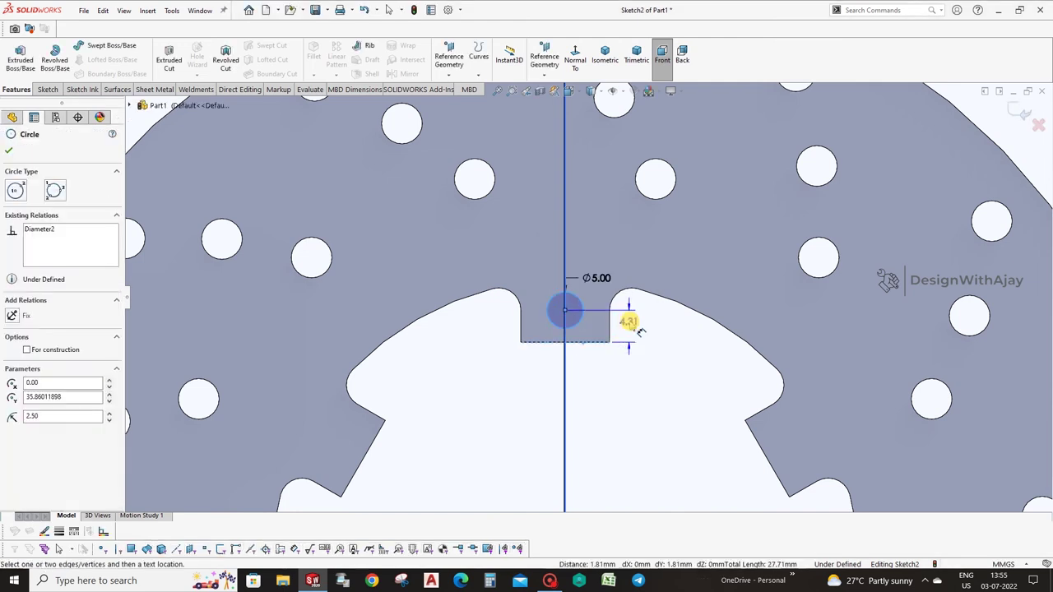
pyautogui.click(632, 316)
pyautogui.write('5')
pyautogui.click(623, 401)
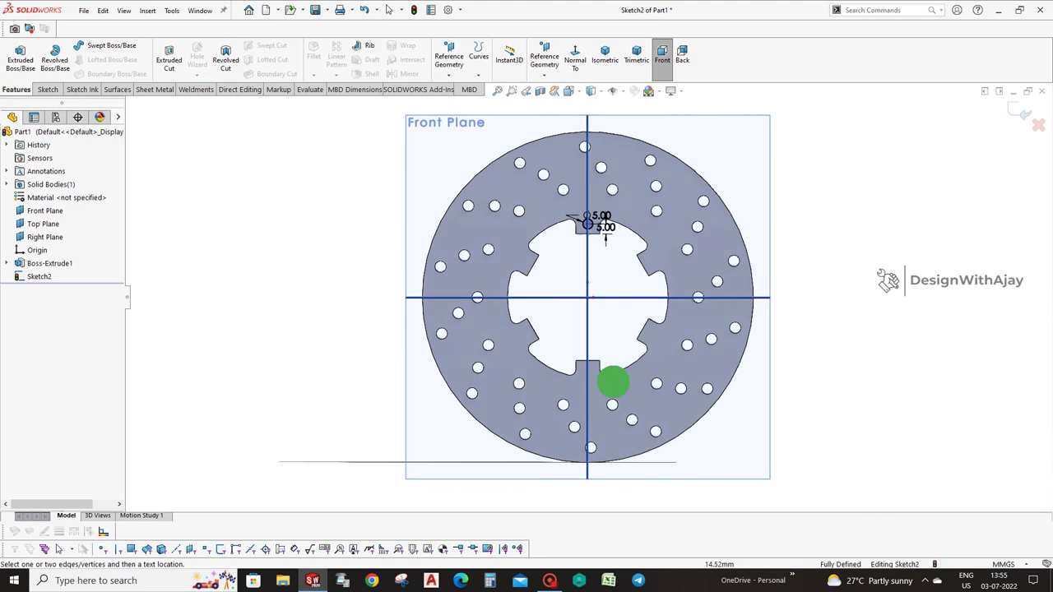
pyautogui.press('f')
pyautogui.click(169, 59)
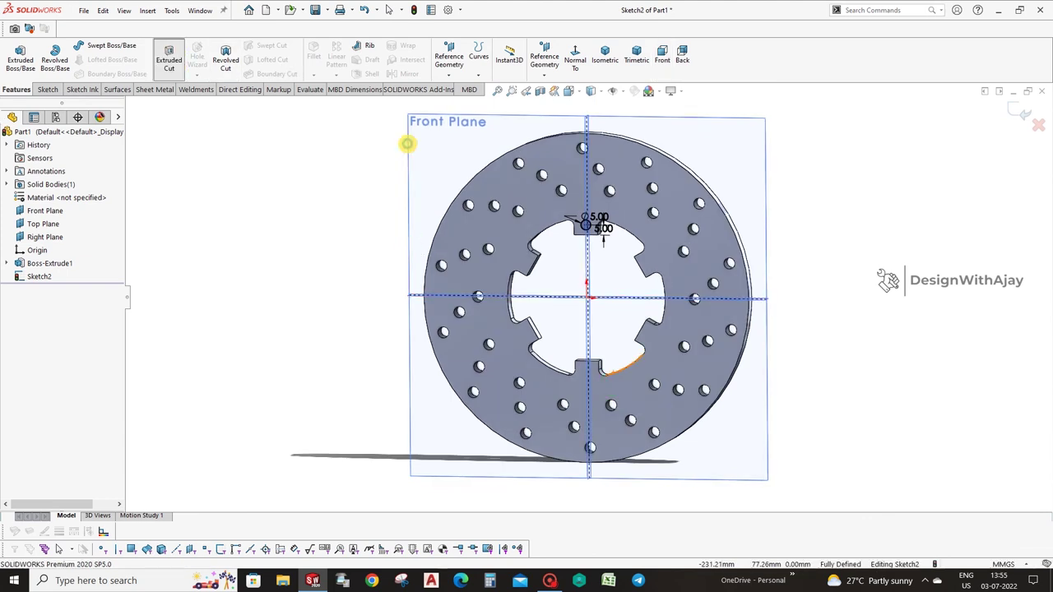
pyautogui.click(1009, 110)
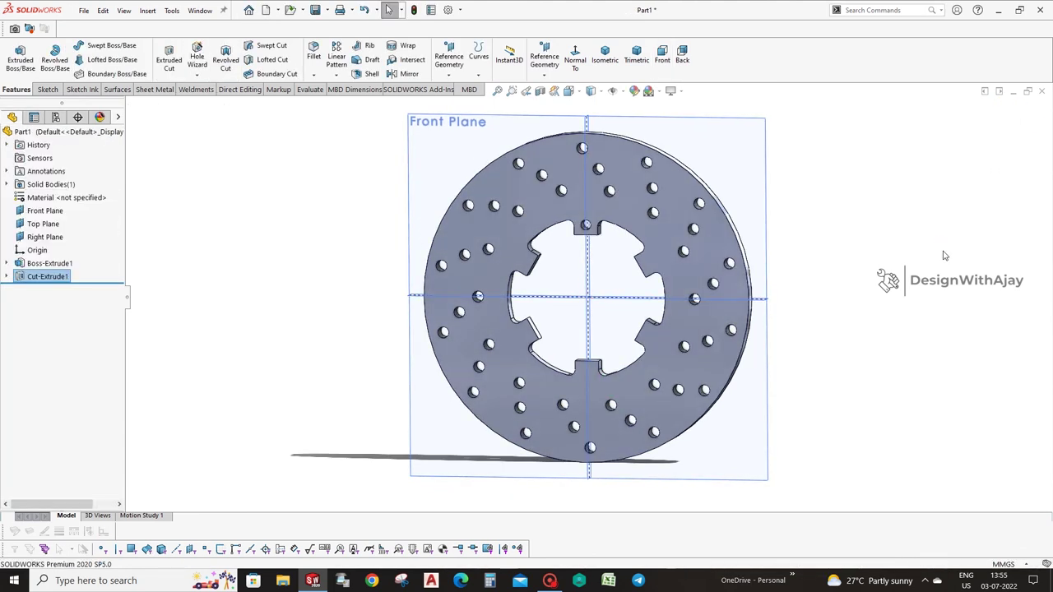
# Step: Circular-pattern Cut-Extrude1 six times, equally spaced, about the disc's cylindrical face
pyautogui.click(39, 277)
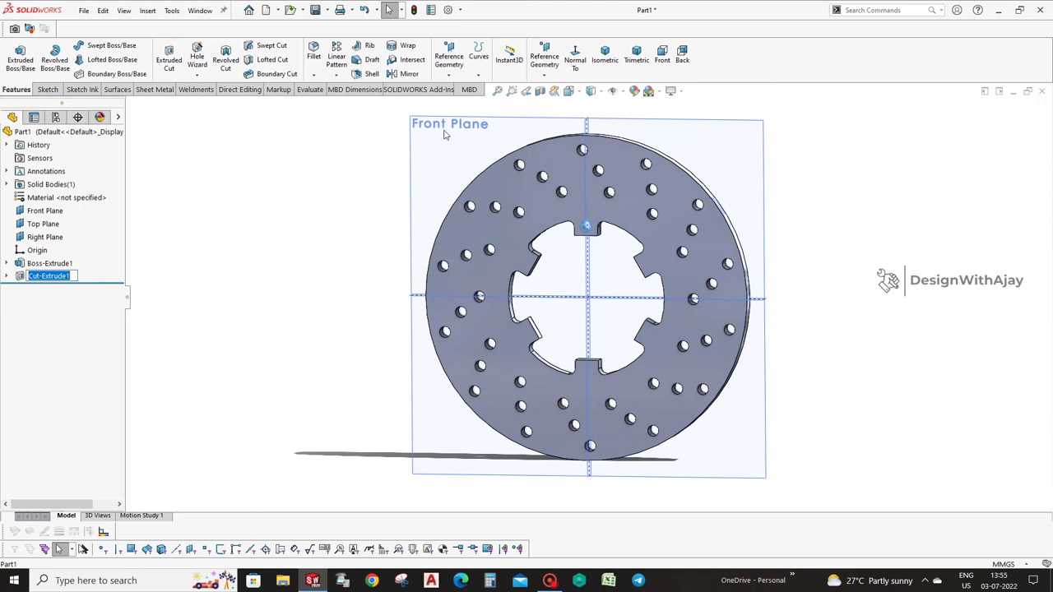
pyautogui.click(313, 75)
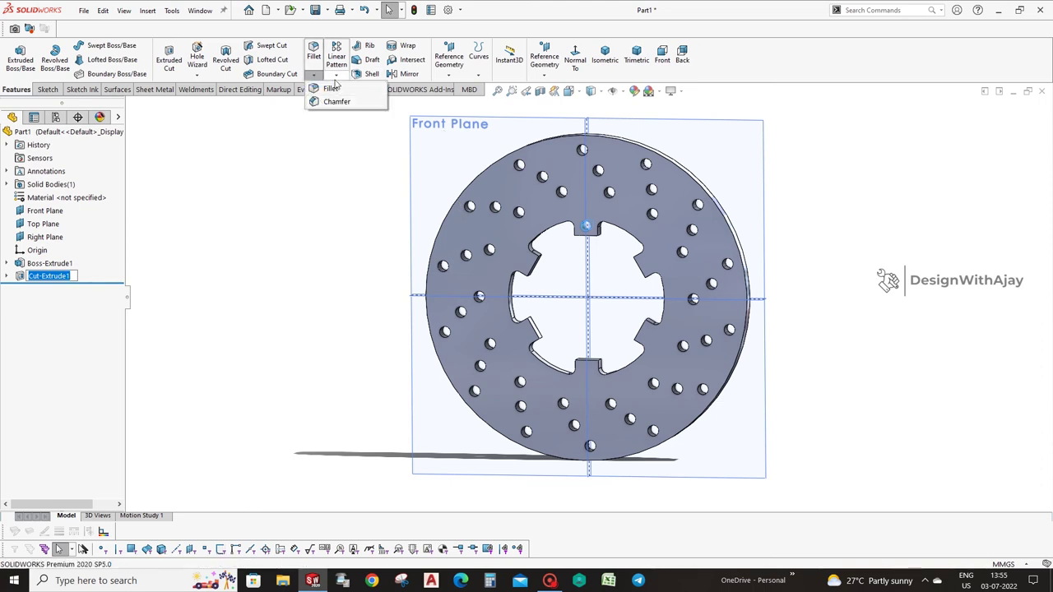
pyautogui.click(336, 75)
pyautogui.click(364, 103)
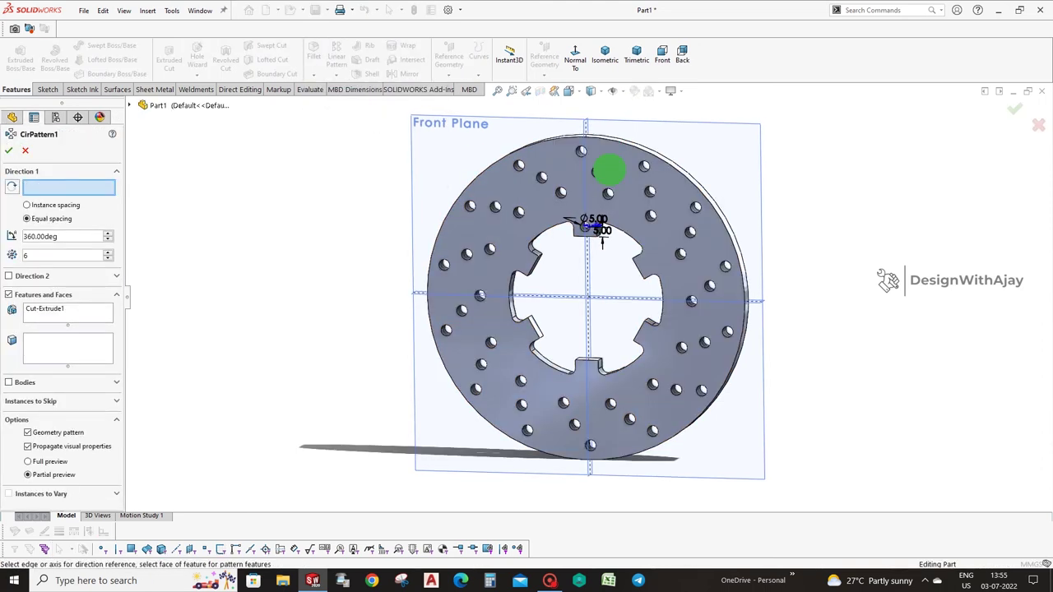
pyautogui.moveTo(606, 169); pyautogui.dragTo(623, 150, button='middle')
pyautogui.click(623, 150)
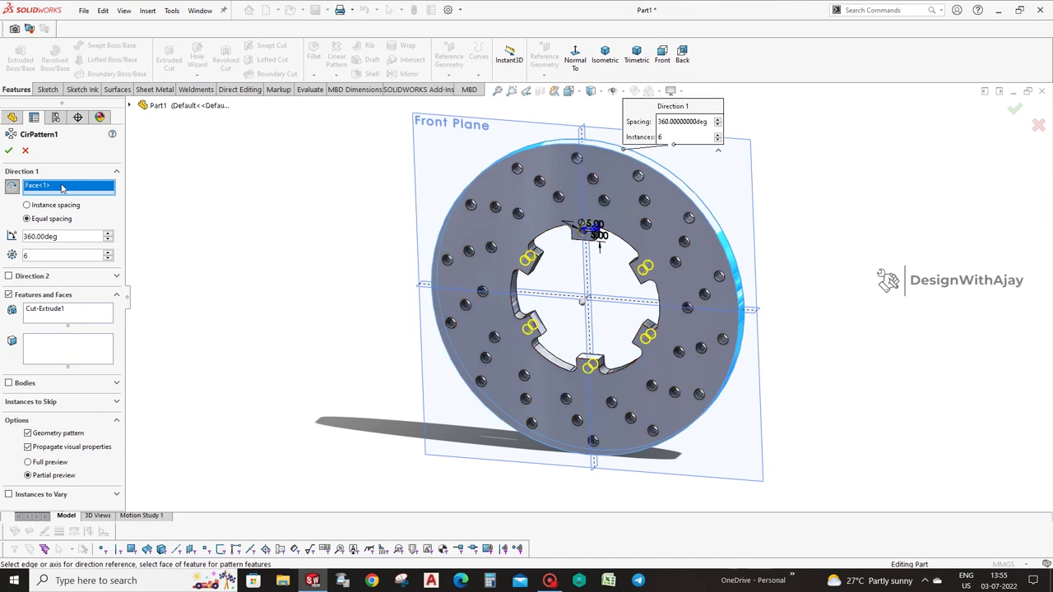
pyautogui.click(8, 151)
pyautogui.moveTo(715, 369)
pyautogui.mouseDown(button='middle')
pyautogui.moveTo(765, 391)
pyautogui.moveTo(669, 409)
pyautogui.moveTo(675, 415)
pyautogui.moveTo(705, 381)
pyautogui.moveTo(728, 379)
pyautogui.moveTo(703, 390)
pyautogui.moveTo(710, 280)
pyautogui.moveTo(880, 327)
pyautogui.mouseUp(button='middle')
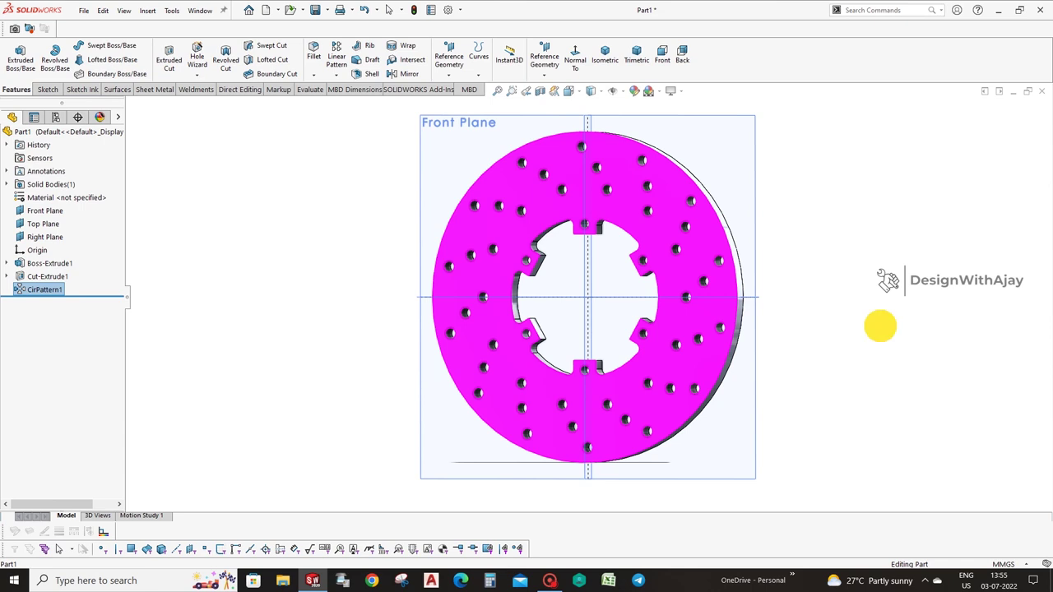